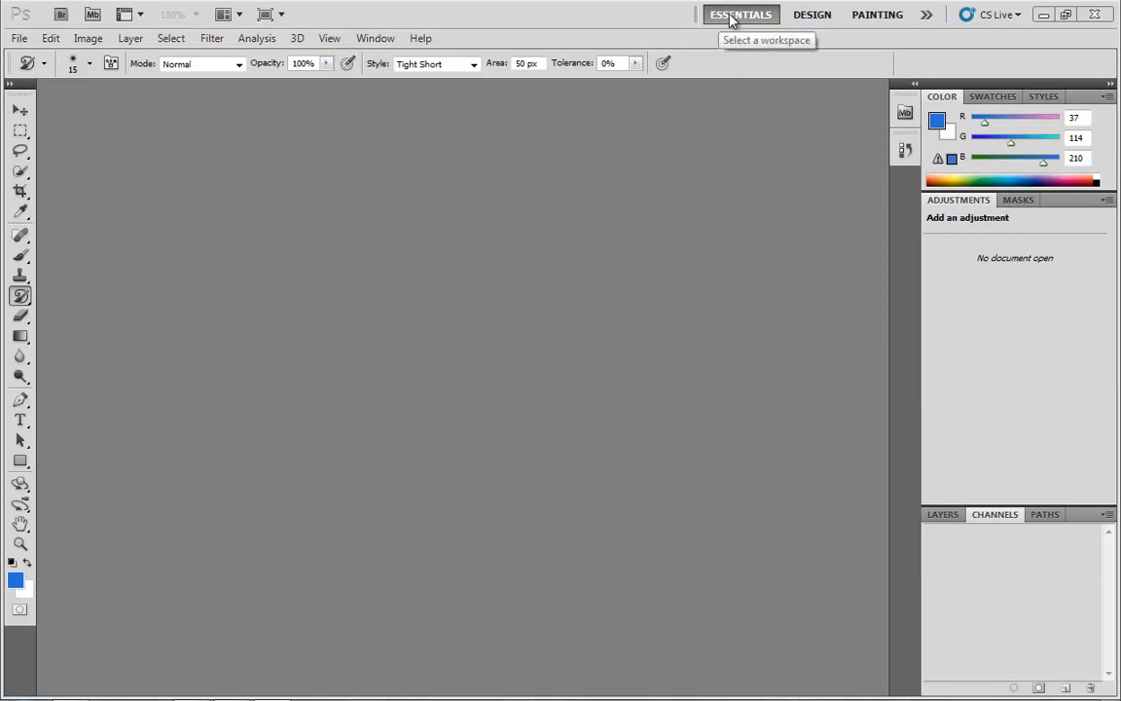
- Reset the Essentials workspace to its default panels and open the recently used file Penguins.jpg
left_click(928, 18)
left_click(994, 185)
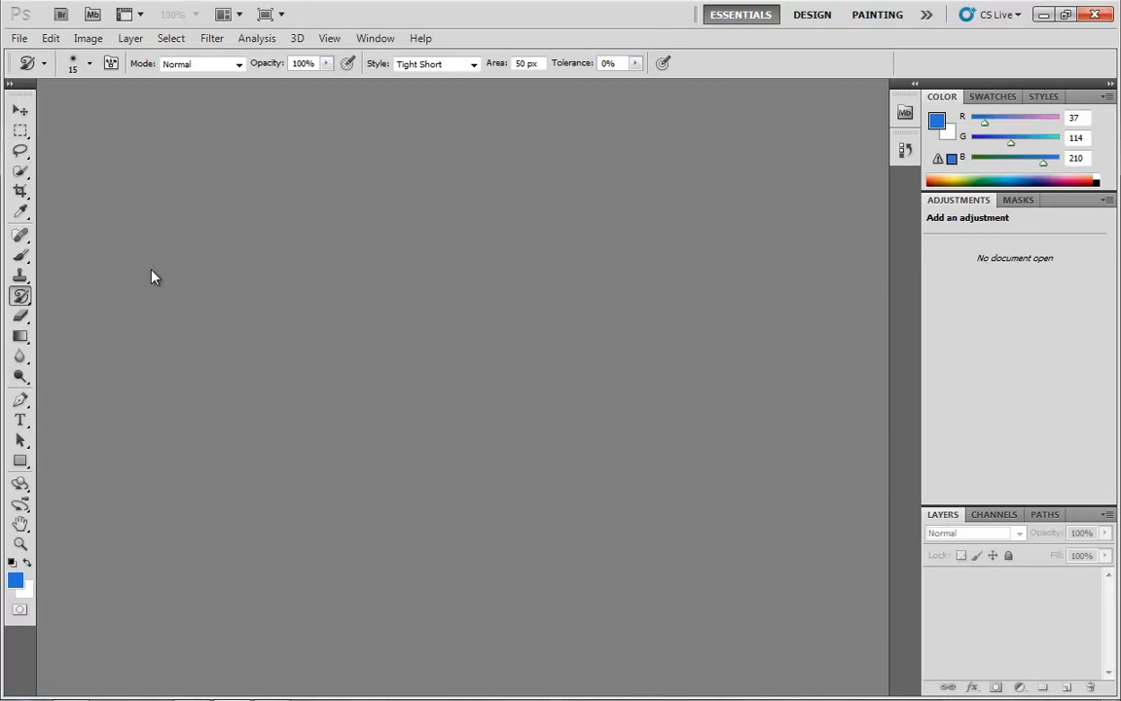
left_click(19, 38)
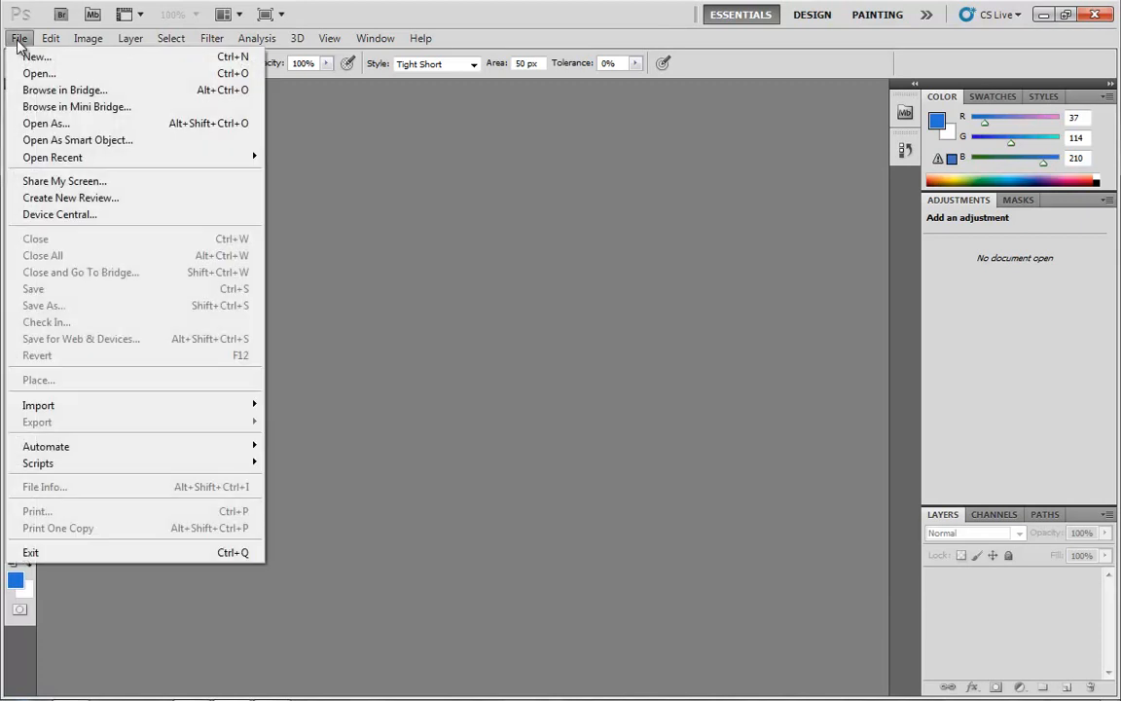
mouse_move(62, 159)
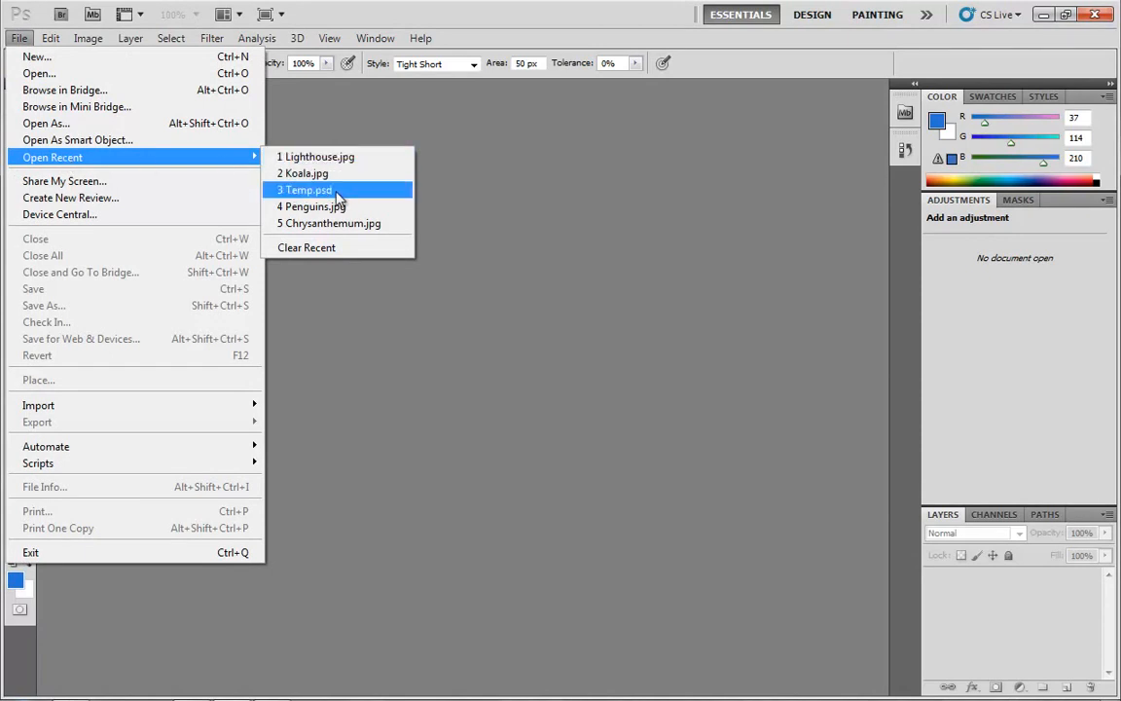
left_click(343, 214)
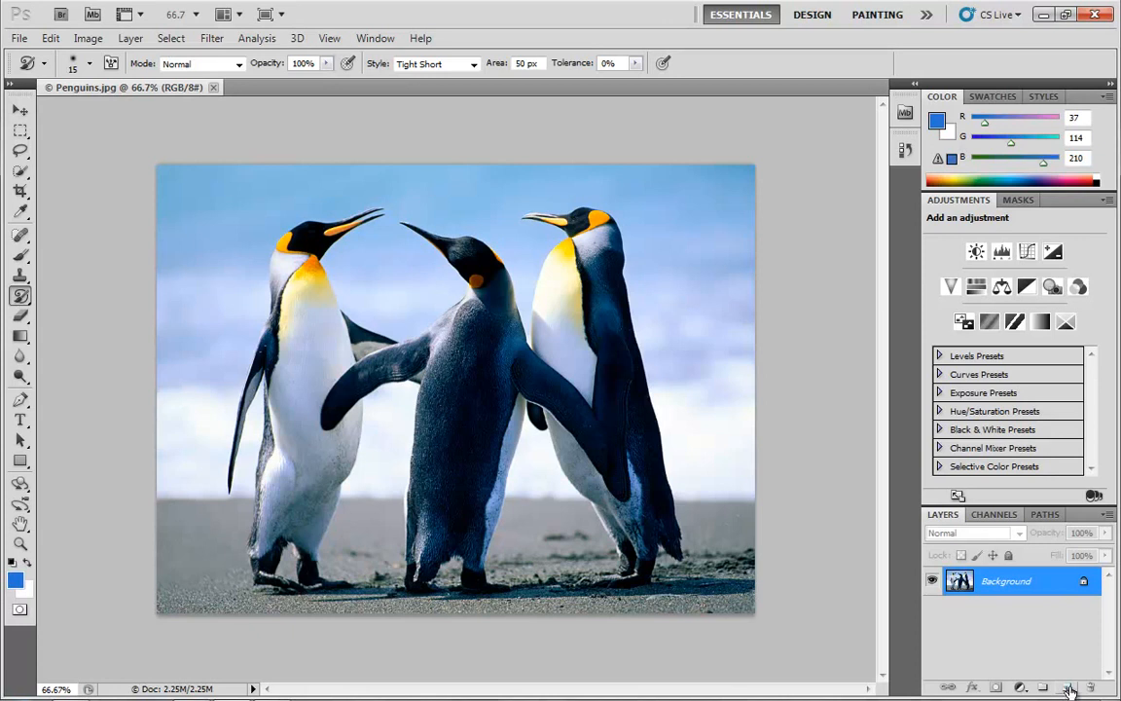
- Add a new layer above the photo and paint red (#d22525) brush dots over the penguins' eyes
left_click(1067, 687)
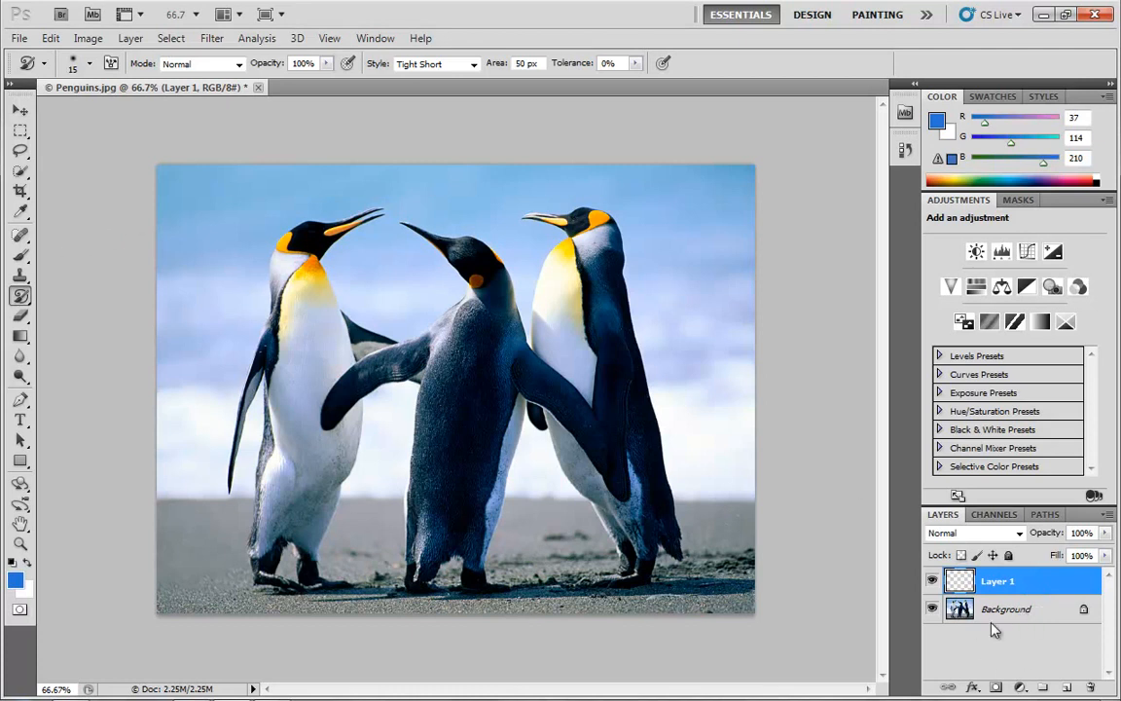
left_click(19, 254)
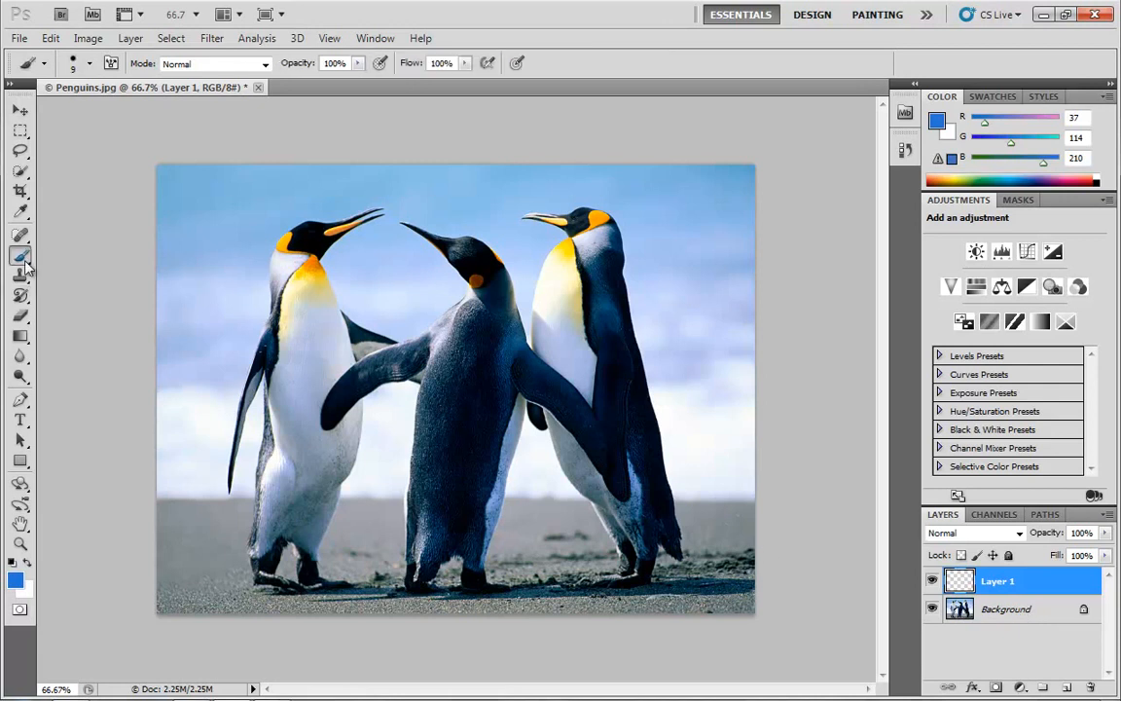
left_click(14, 580)
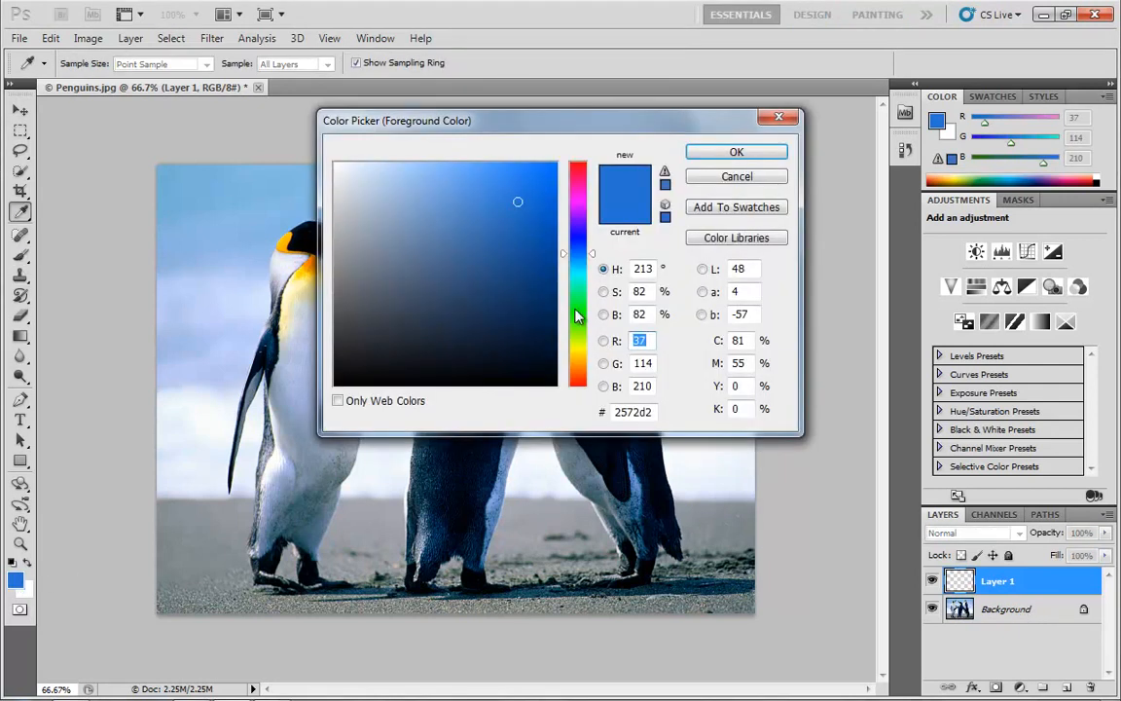
left_click(577, 166)
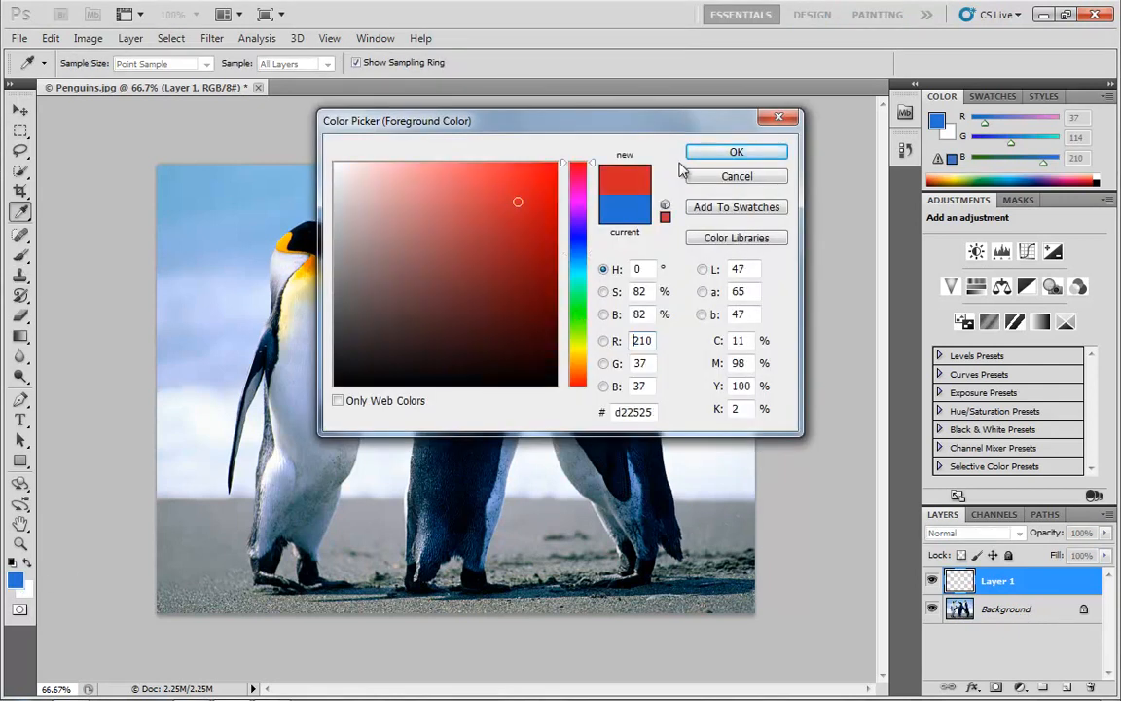
left_click(728, 152)
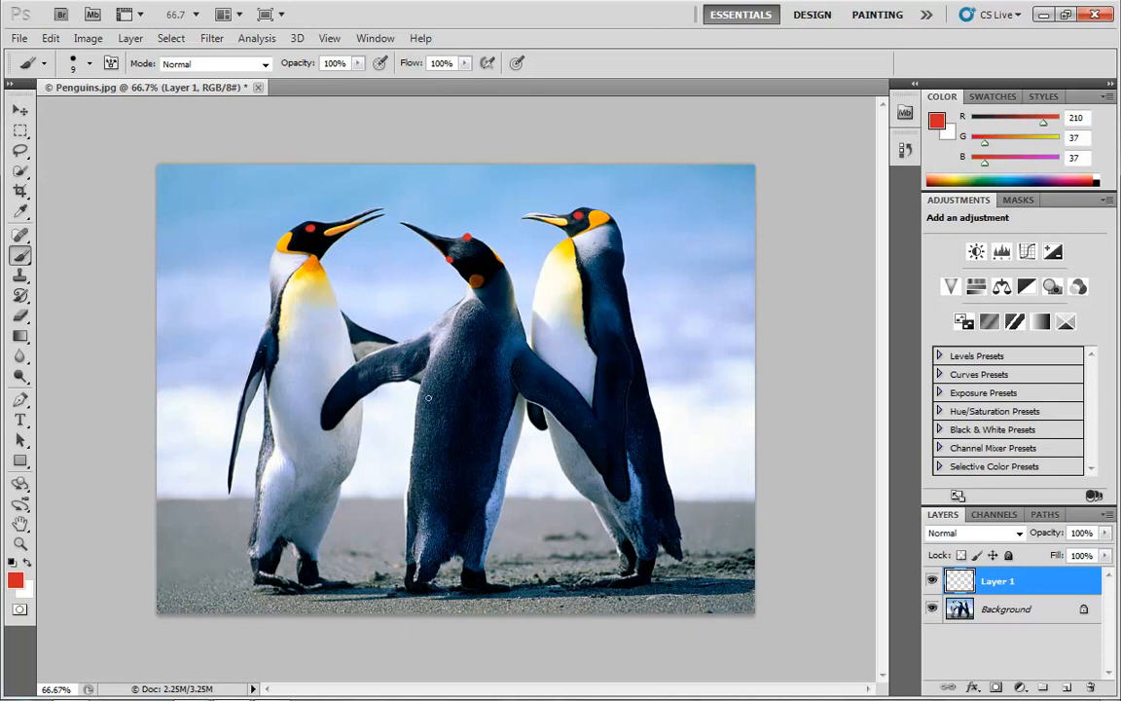
- Paint orange (RGB 210, 155, 37) brush strokes on Layer 1, extending from the beaks of the left and right penguins
left_click(15, 580)
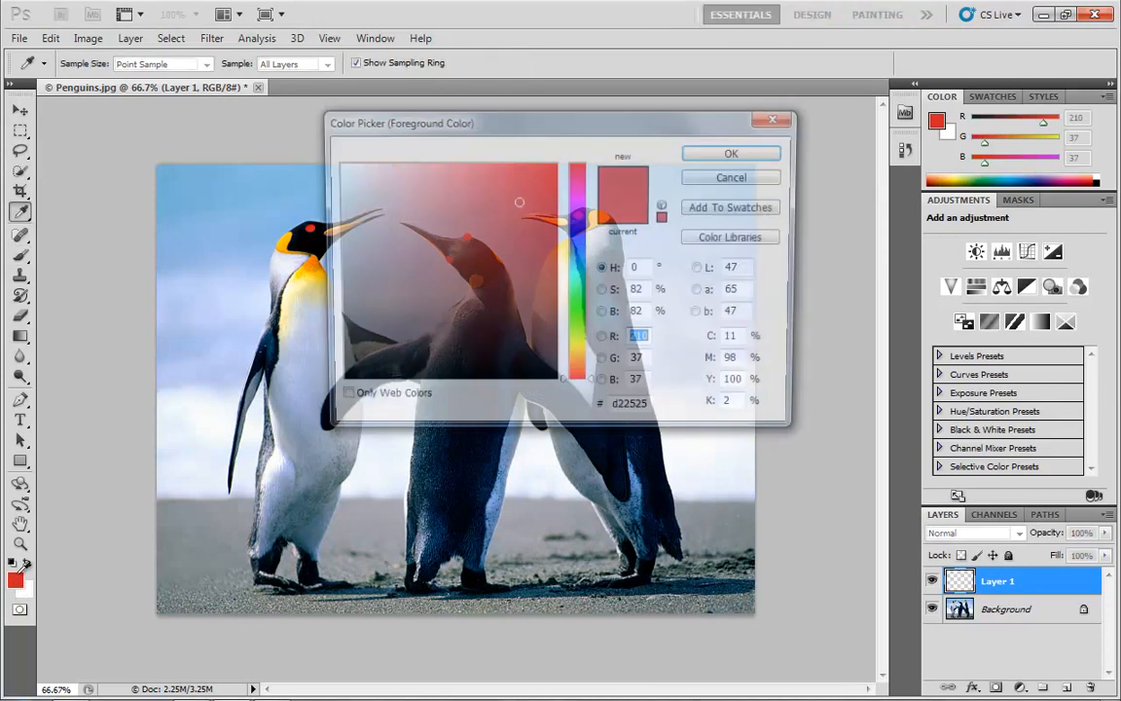
left_click(578, 362)
left_click(708, 153)
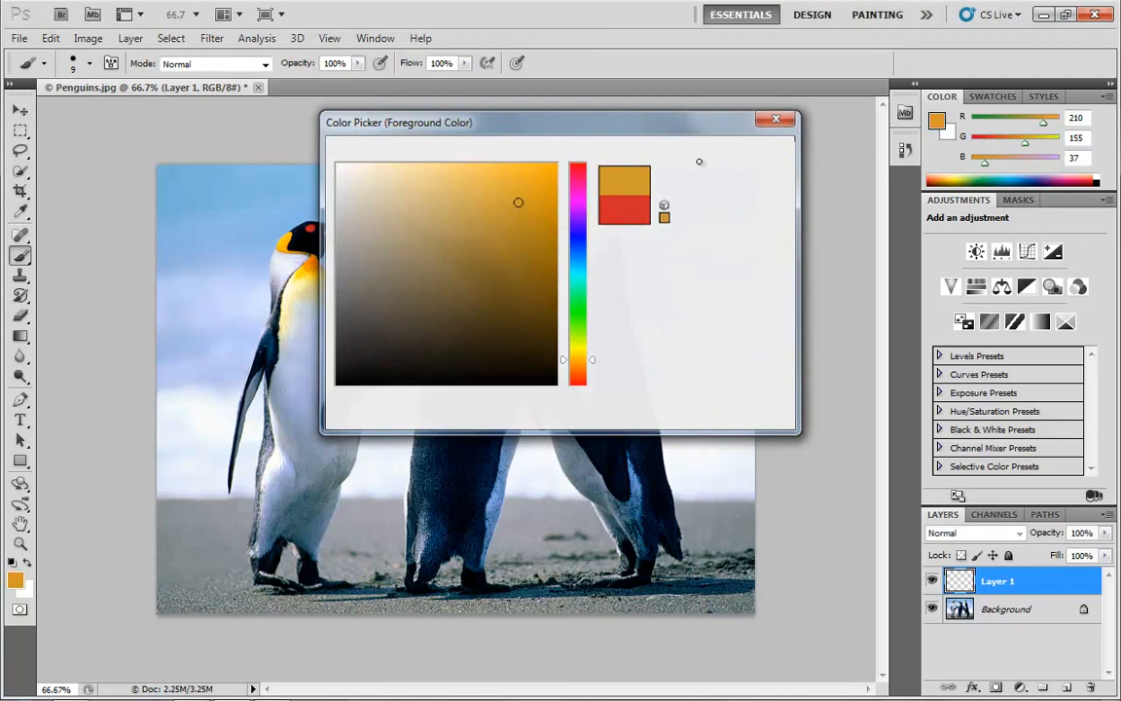
mouse_move(400, 200)
left_mouse_down()
mouse_move(401, 175)
mouse_move(425, 180)
mouse_move(414, 211)
left_mouse_up()
mouse_move(548, 214)
left_mouse_down()
mouse_move(491, 199)
mouse_move(525, 207)
left_mouse_up()
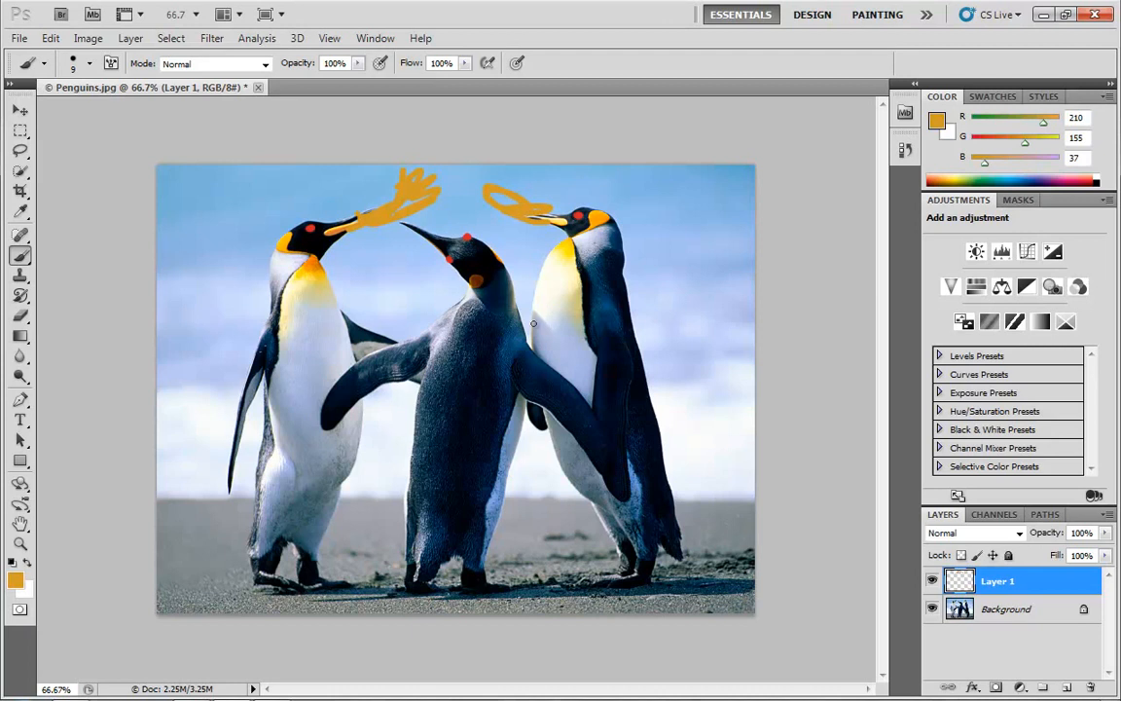
- Toggle Layer 1's visibility off and on several times to compare the photo with and without the painted strokes
left_click(932, 582)
left_click(933, 581)
left_click(933, 581)
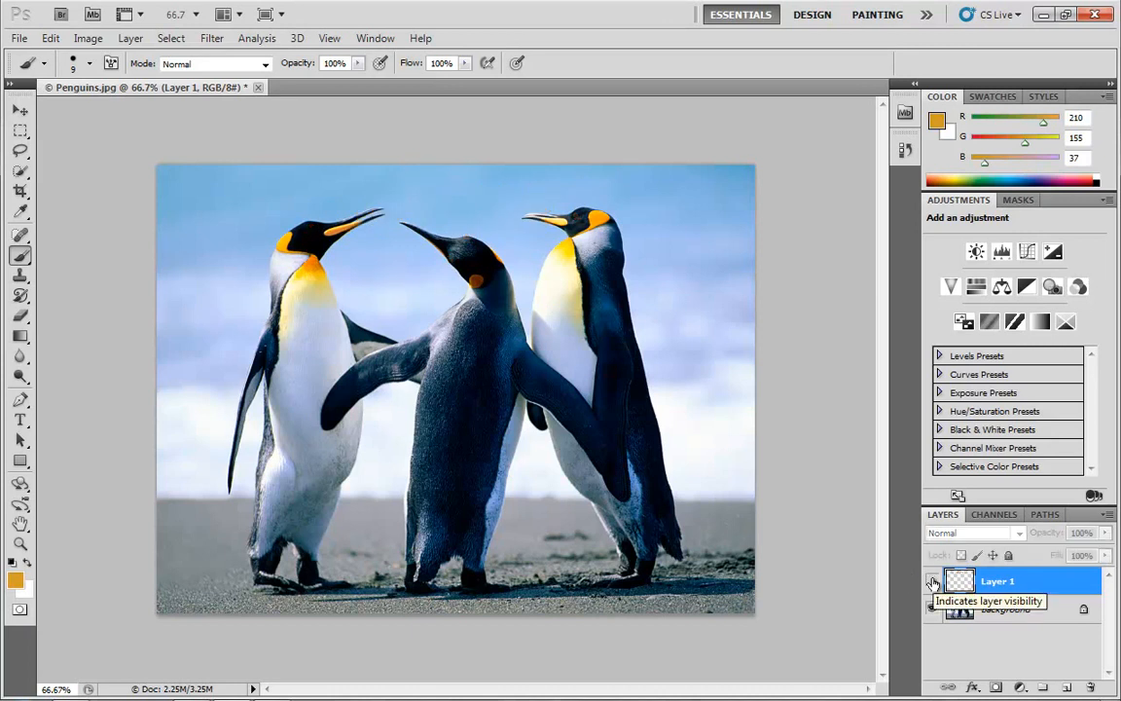
left_click(932, 581)
left_click(932, 581)
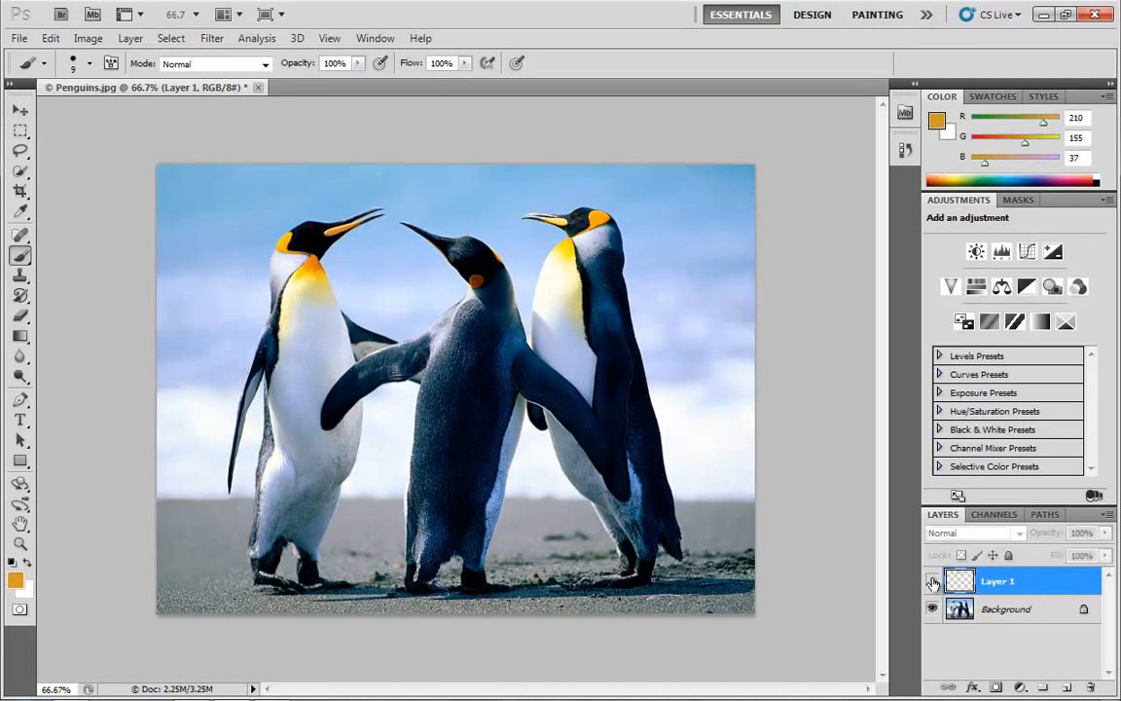
left_click(933, 581)
- Shift Layer 1's painted strokes left across the penguin photo and back to the right with the Move tool
left_click(19, 110)
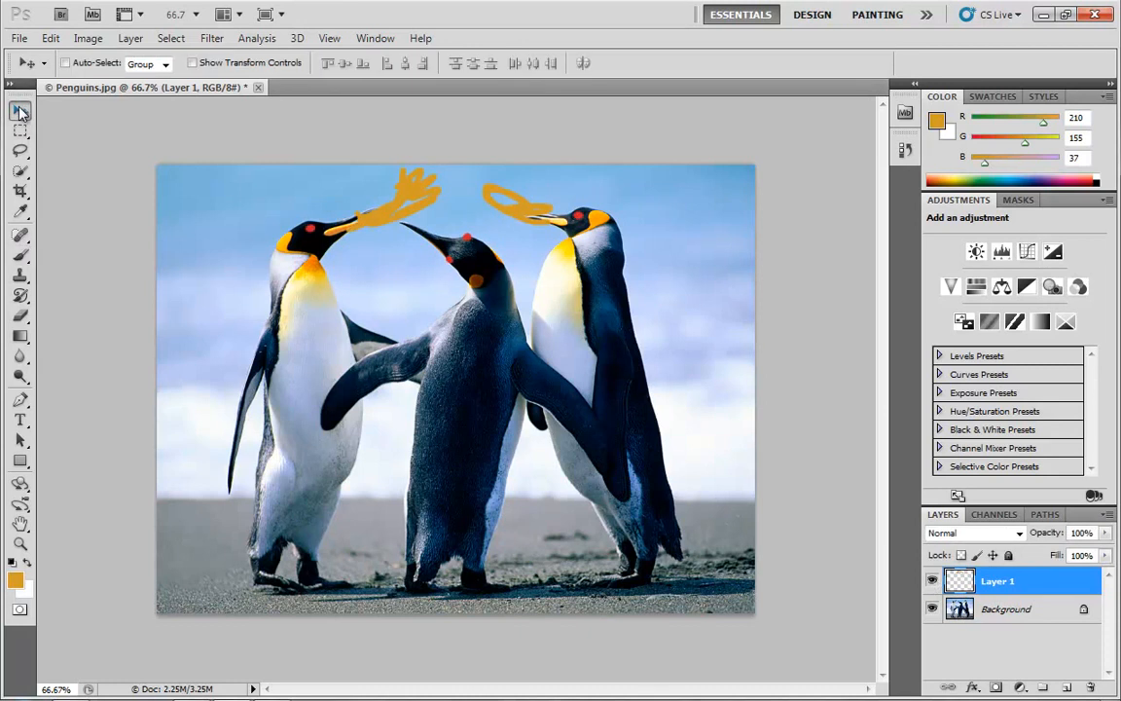
mouse_move(514, 297)
left_mouse_down()
mouse_move(470, 523)
mouse_move(688, 513)
mouse_move(370, 500)
mouse_move(539, 328)
mouse_move(701, 472)
mouse_move(438, 354)
mouse_move(519, 289)
mouse_move(658, 442)
mouse_move(431, 132)
mouse_move(350, 316)
mouse_move(138, 292)
left_mouse_up()
mouse_move(233, 295)
left_mouse_down()
mouse_move(233, 232)
mouse_move(548, 316)
left_mouse_up()
- Delete the painted layer, and add and delete another empty layer above the penguin photo
left_click_drag(1003, 585, 1091, 687)
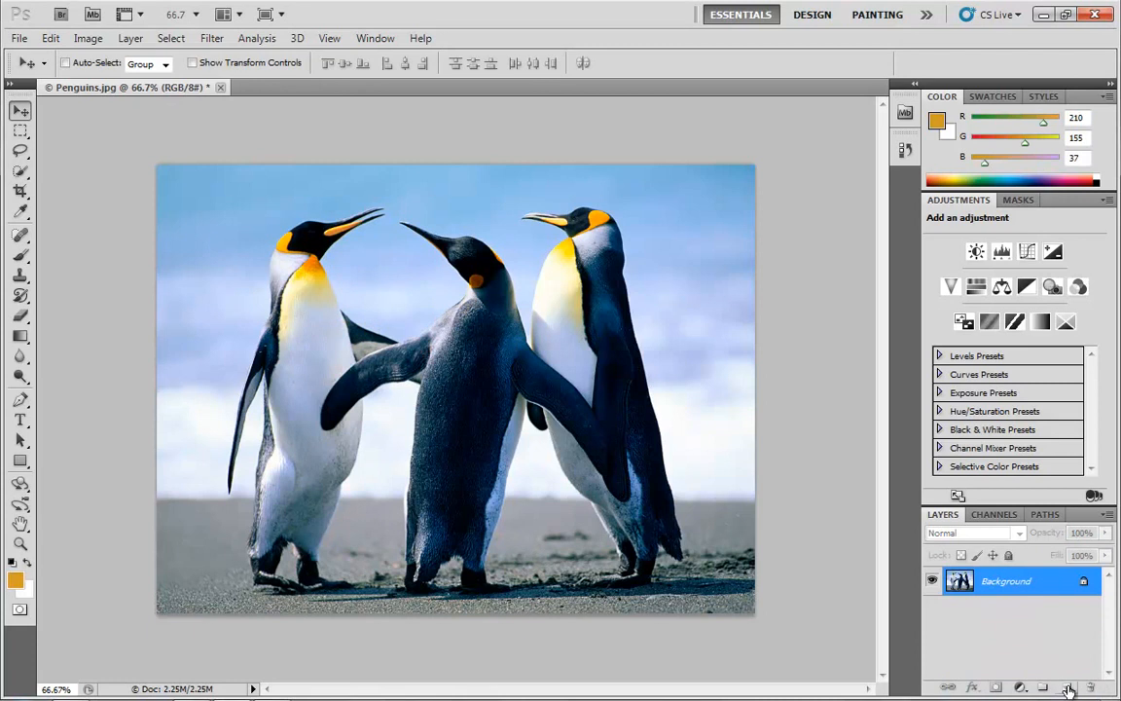
left_click(1069, 689)
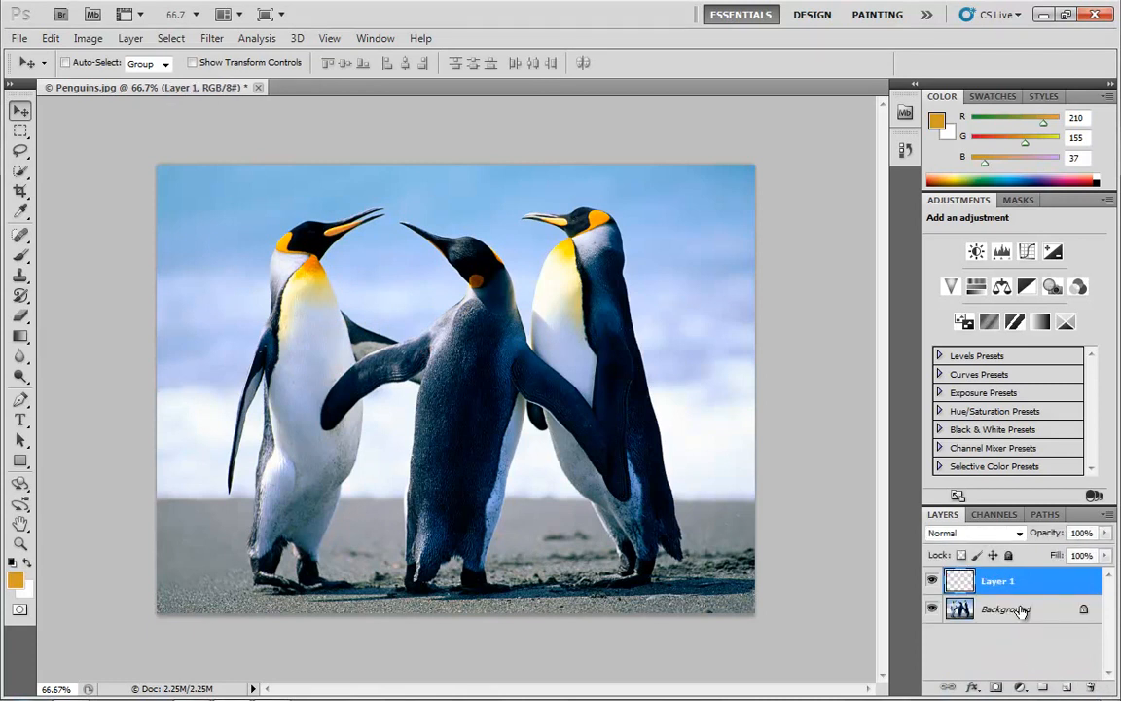
left_click_drag(1012, 587, 1092, 686)
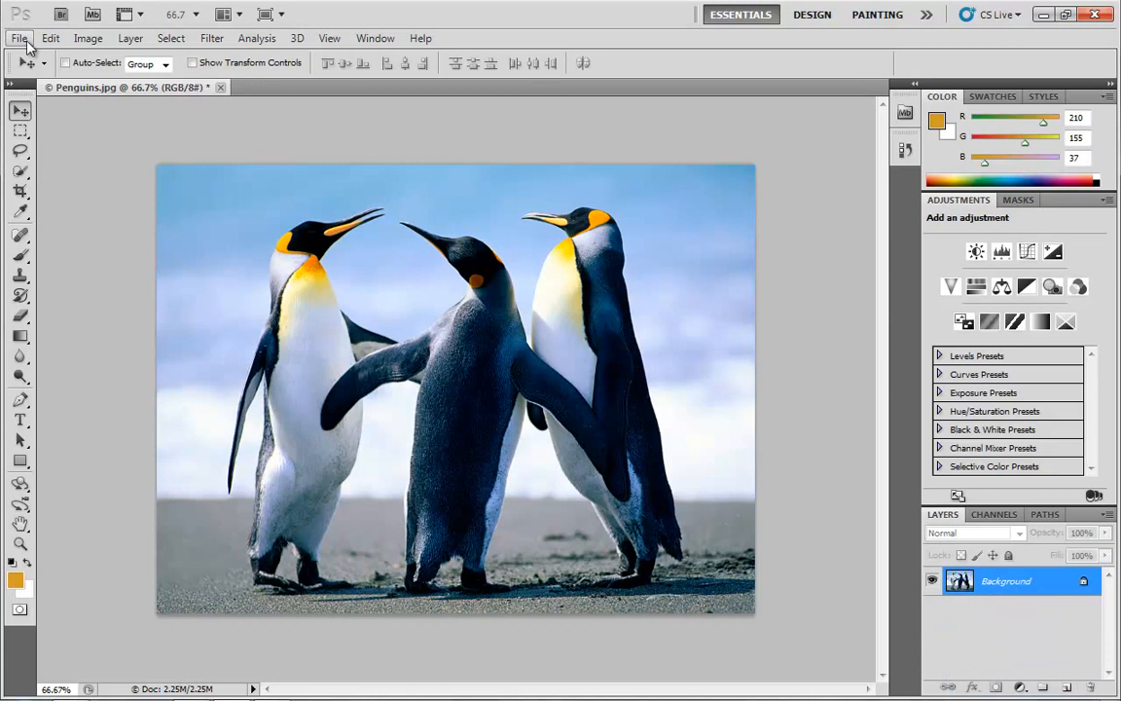
- Create a new RGB document of 1080 × 781 pixels with a white background
left_click(20, 38)
left_click(39, 56)
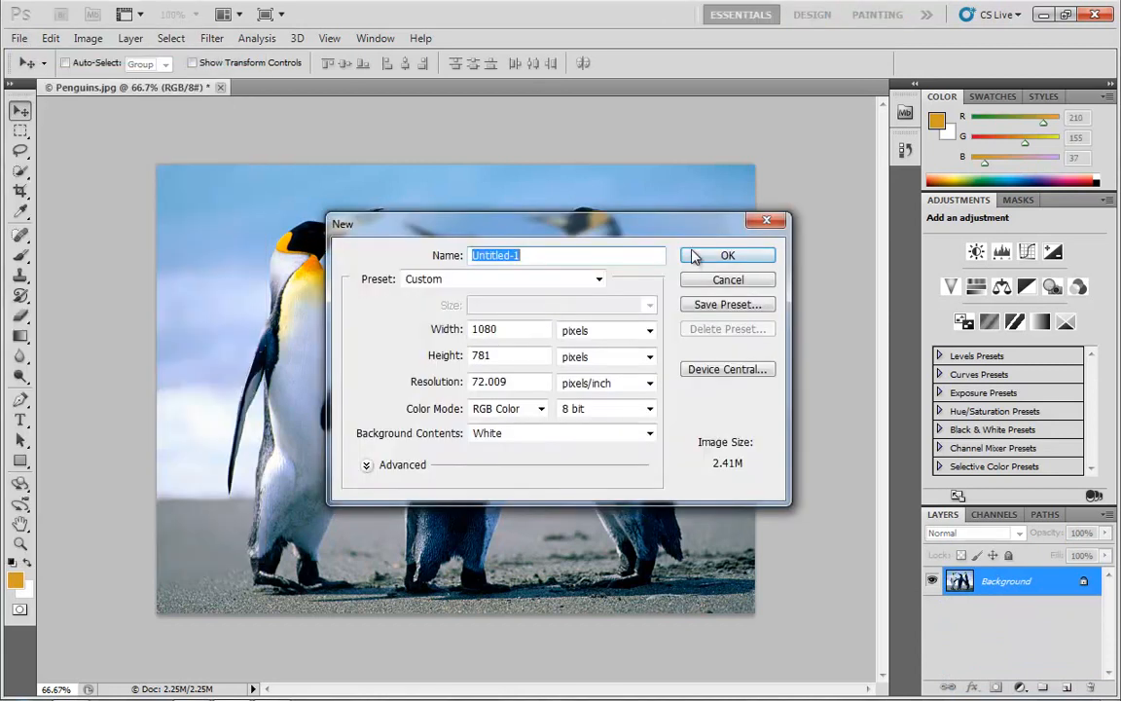
left_click(694, 256)
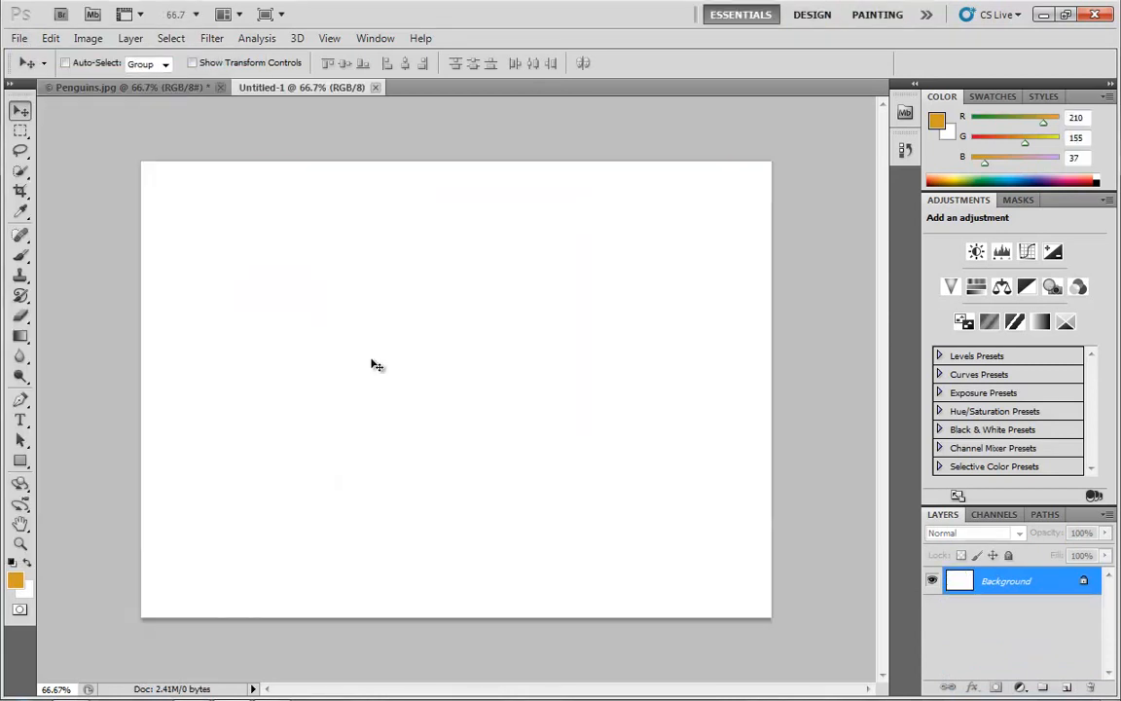
- Draw a black parallelogram outline of four straight lines on the Background layer with a 5 px brush
key("b")
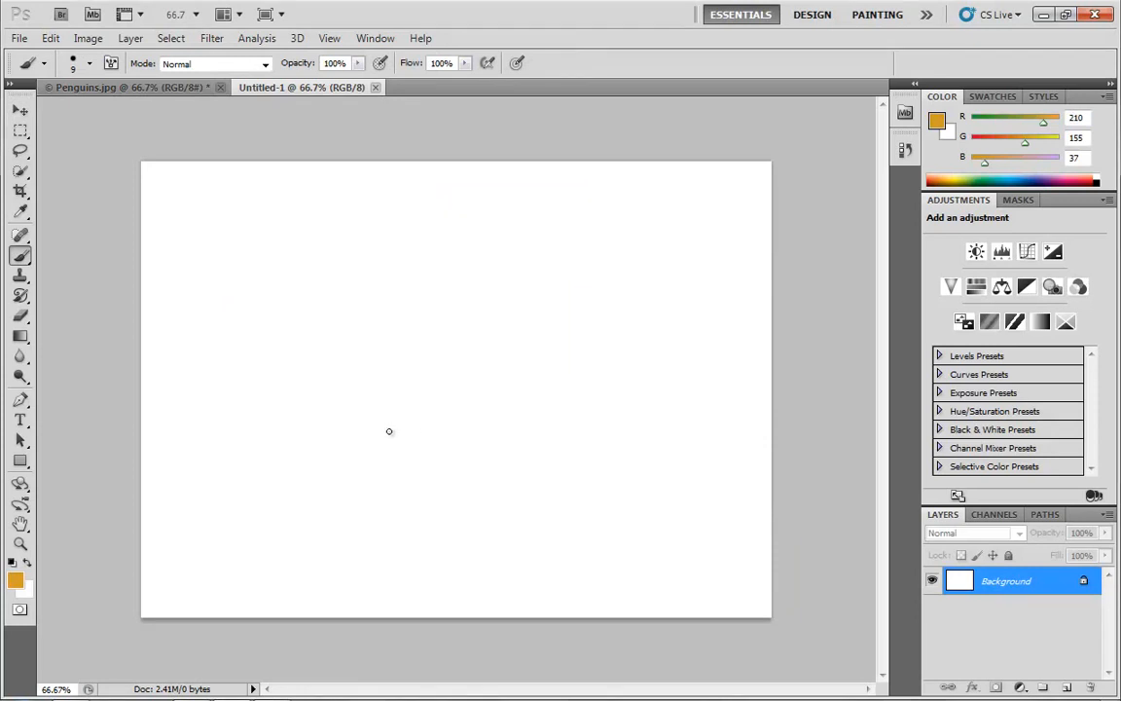
key("d")
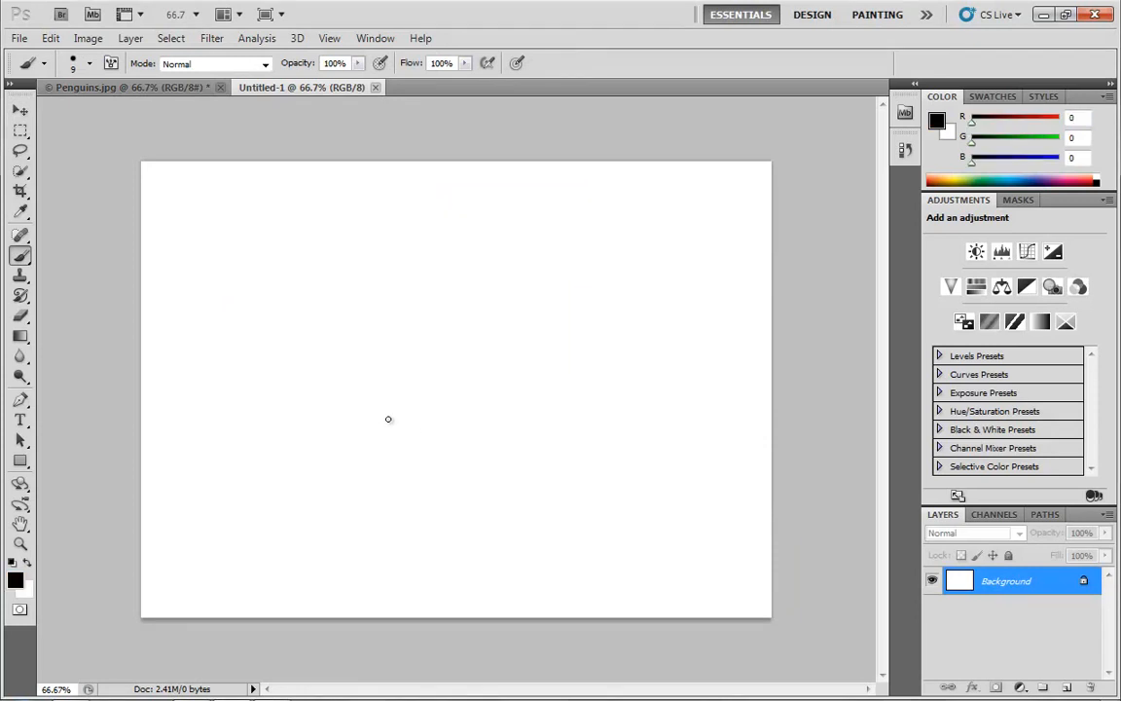
key("bracketleft")
key("bracketleft")
key("bracketleft")
key("bracketleft")
left_click(433, 379)
left_click(284, 469, "shift")
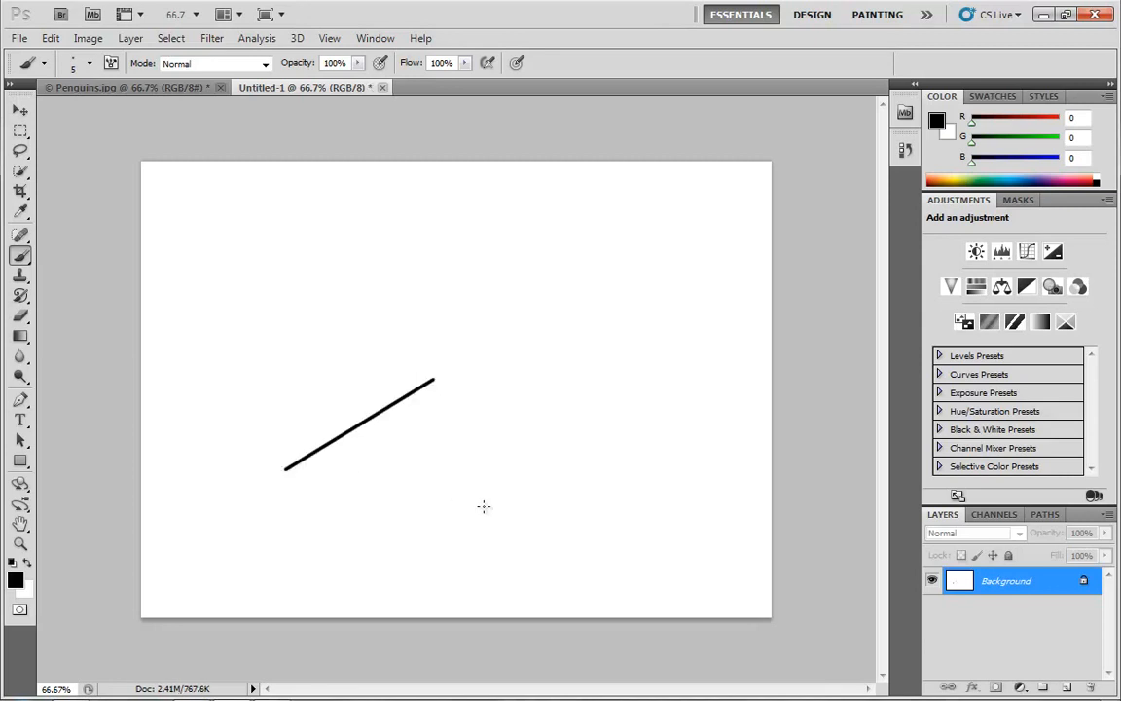
left_click(484, 507, "shift")
left_click(664, 402, "shift")
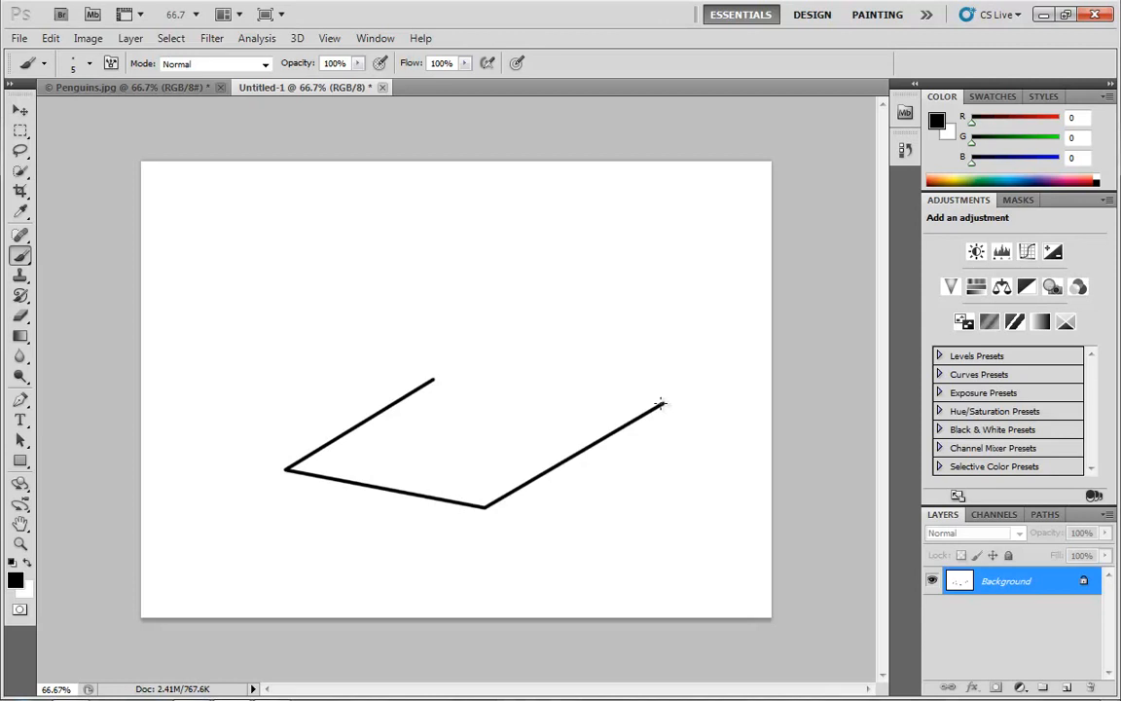
left_click(435, 379, "shift")
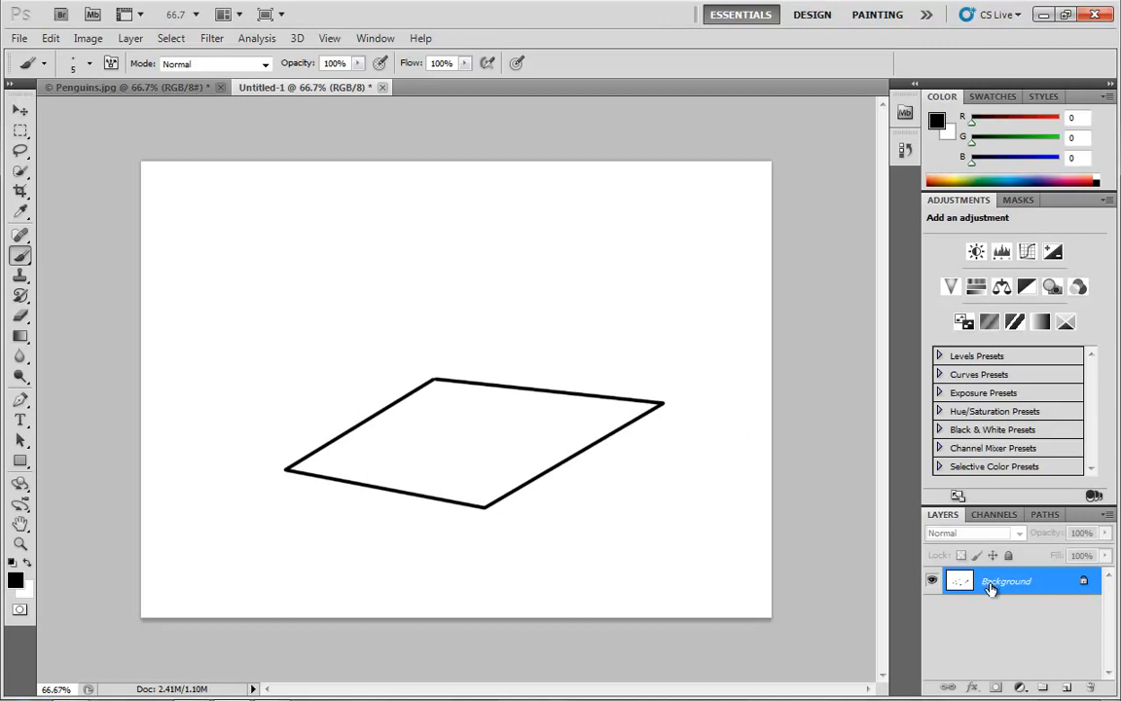
- Add a new layer and draw on it a blue (RGB 16, 163, 224) parallelogram outline, offset slightly above the black one
left_click(1066, 688)
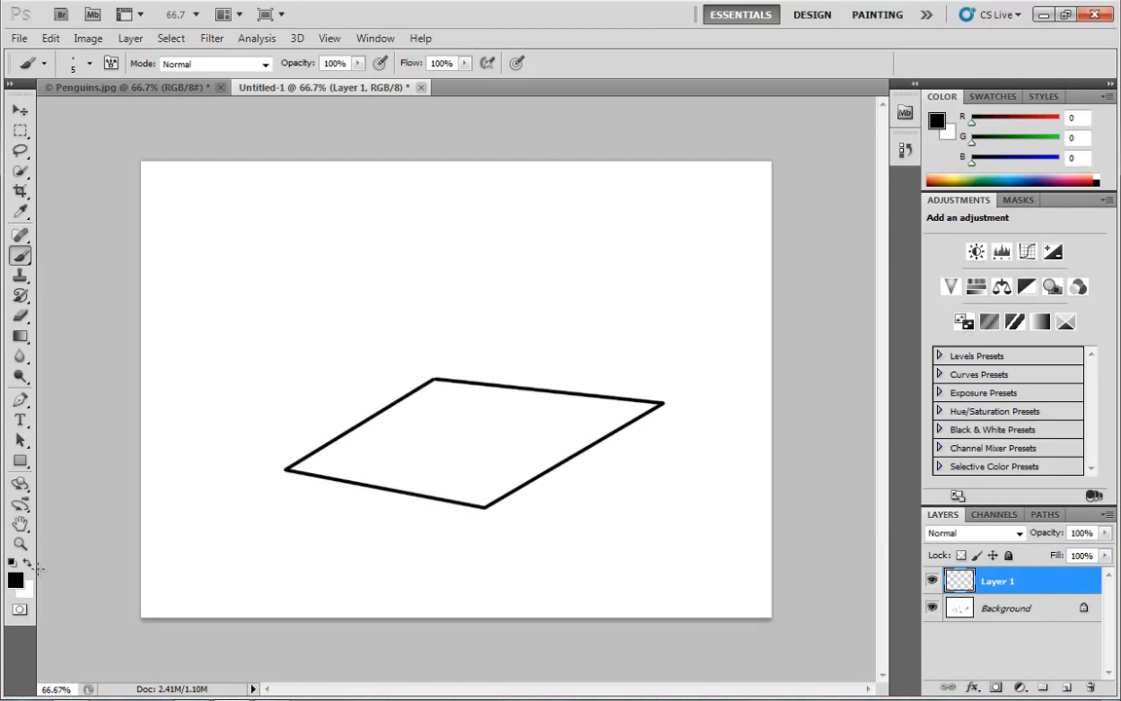
left_click(14, 580)
left_click(578, 262)
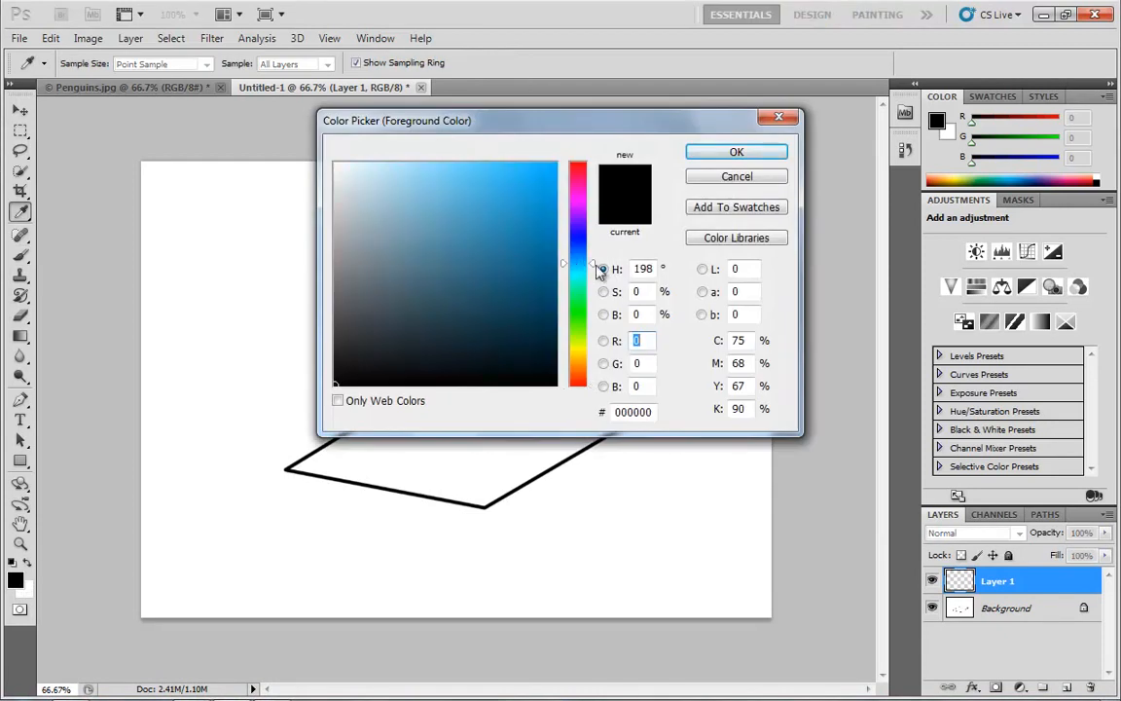
left_click(541, 189)
left_click(737, 153)
key("b")
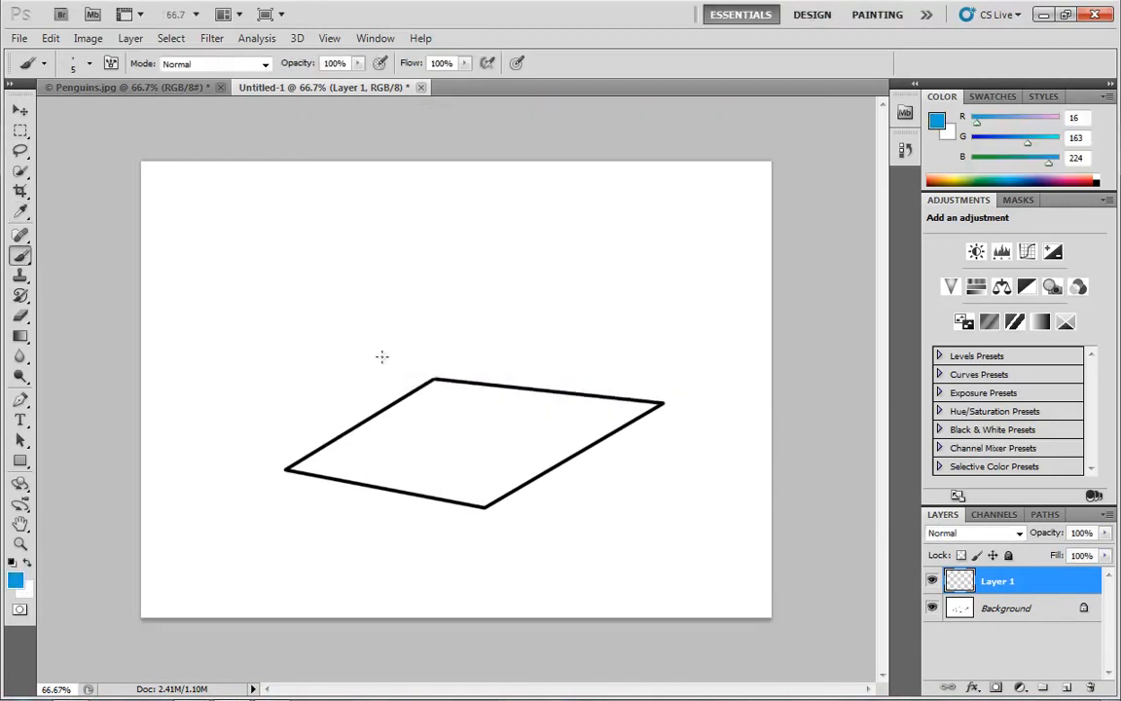
left_click(430, 361)
left_click(279, 455, "shift")
left_click(484, 494, "shift")
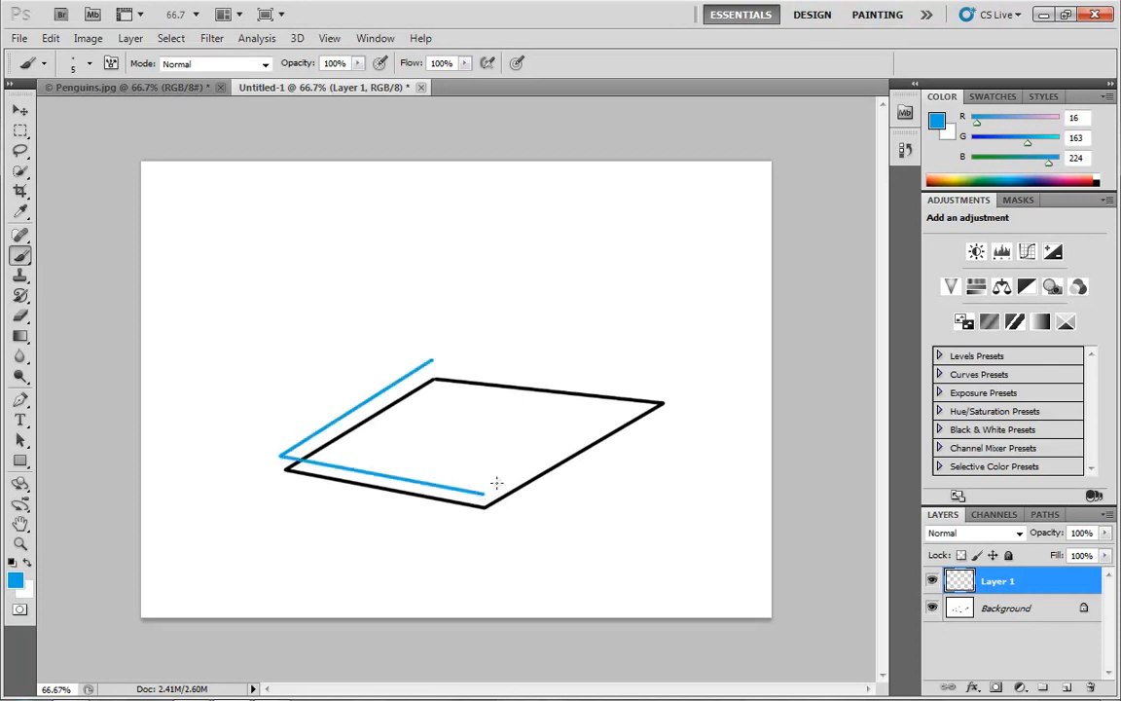
left_click(670, 391, "shift")
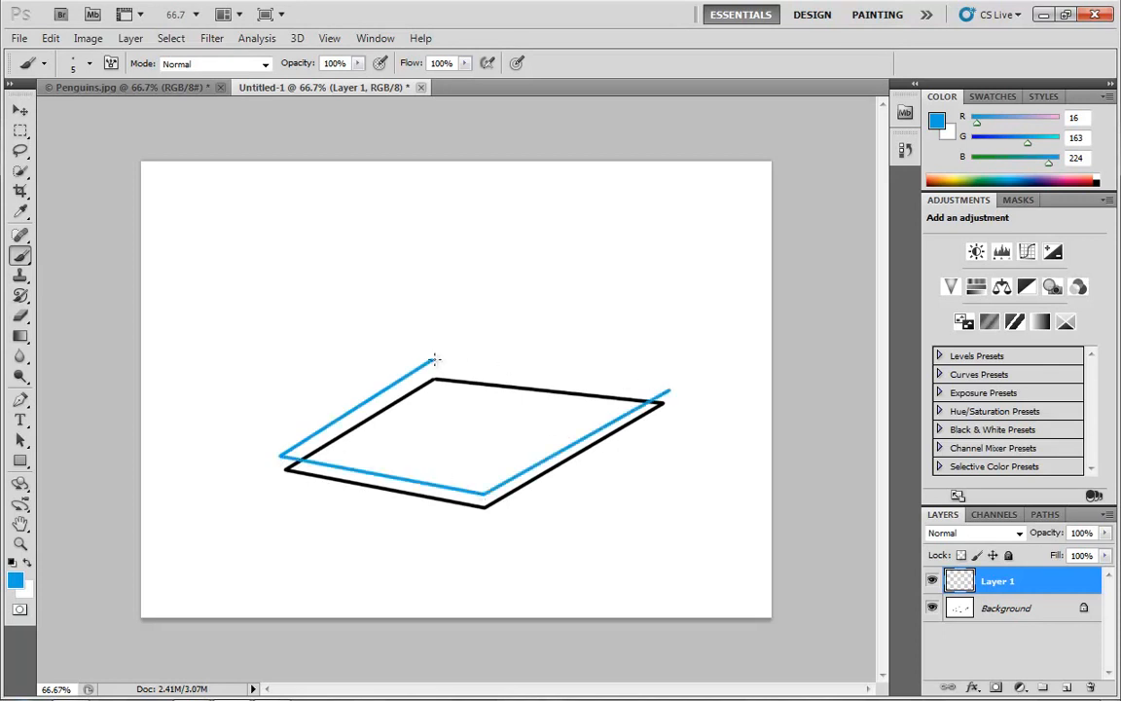
left_click(433, 360, "shift")
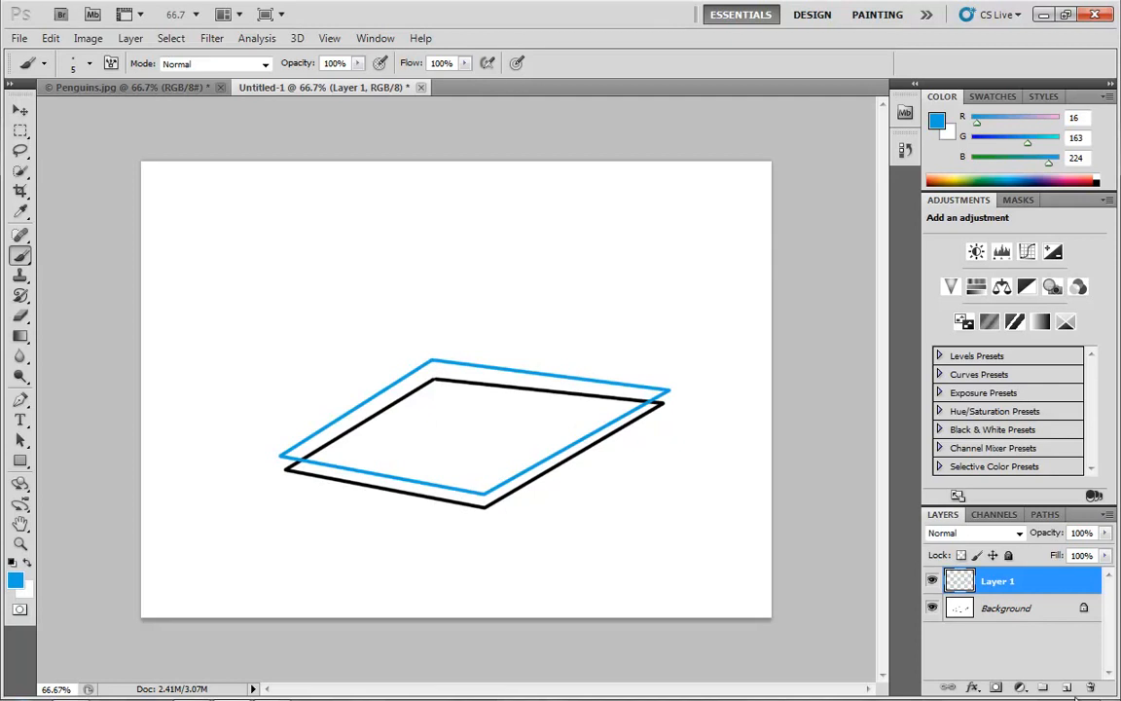
- Paint a black smiley face inside the parallelogram on the Background layer
left_click(1017, 610)
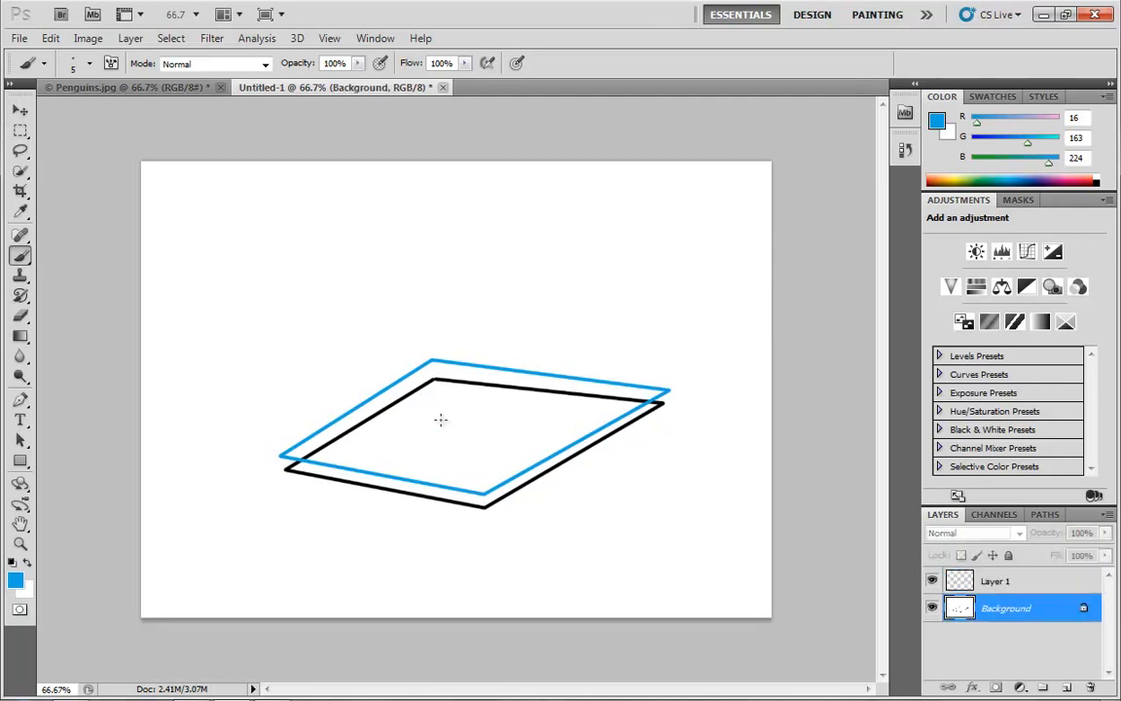
key("d")
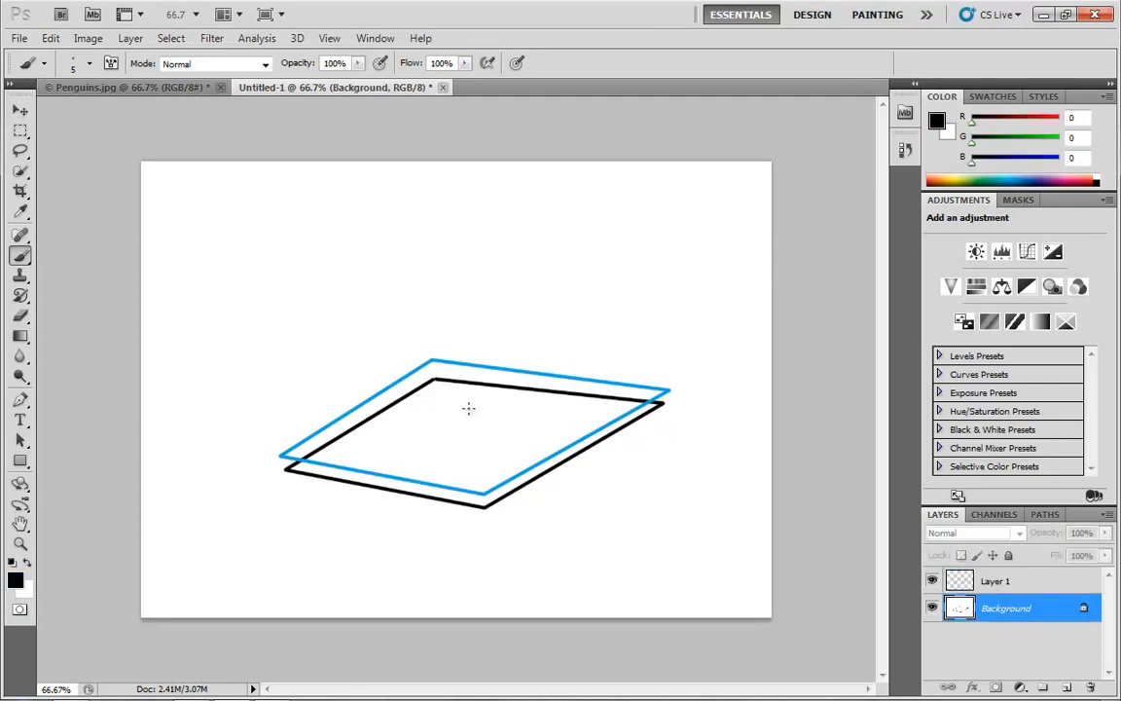
mouse_move(471, 409)
left_mouse_down()
mouse_move(451, 432)
mouse_move(470, 439)
mouse_move(435, 473)
mouse_move(487, 436)
left_mouse_up()
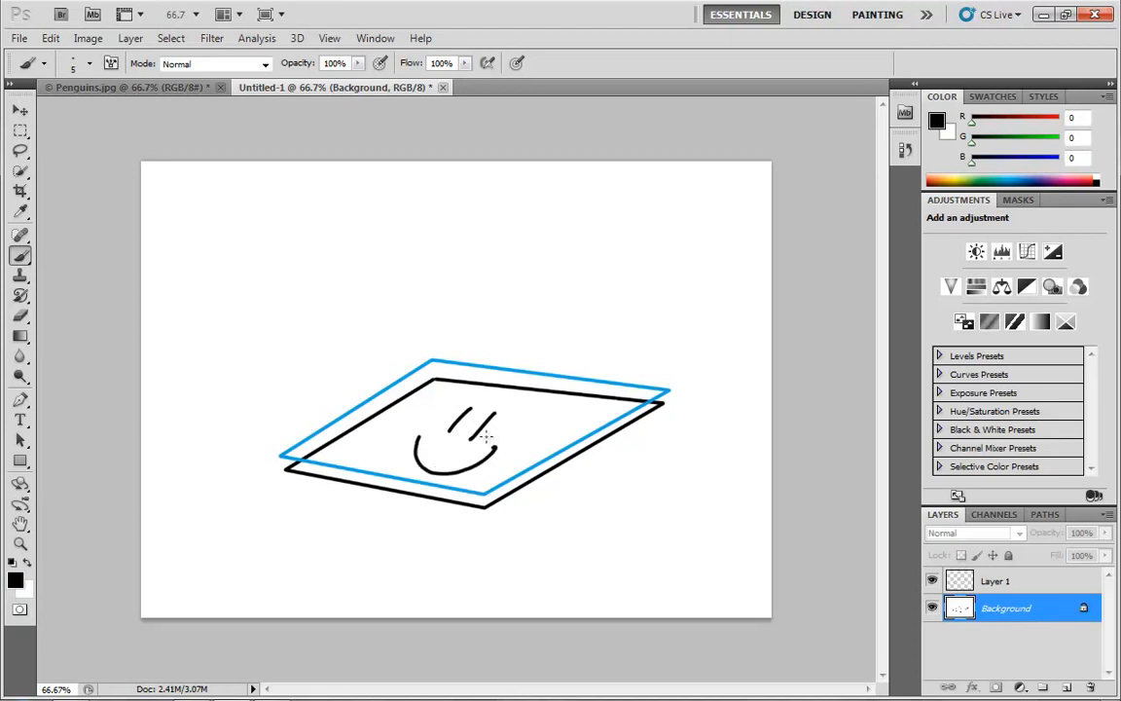
- Move Layer 1's blue outline slightly down and right, closer to the black parallelogram
left_click(997, 581)
key("v")
mouse_move(464, 433)
left_mouse_down()
mouse_move(508, 308)
mouse_move(400, 266)
mouse_move(483, 426)
mouse_move(466, 435)
left_mouse_up()
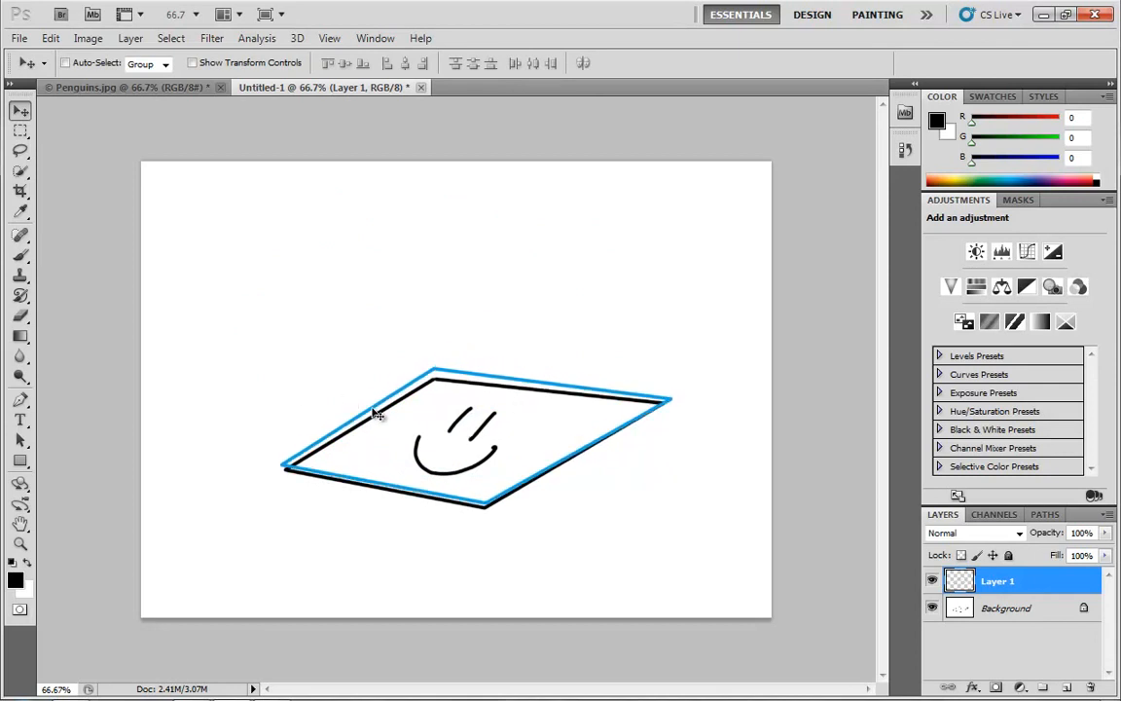
- Sample the outline's blue, paint eyebrows, eyes, cheeks and a nose over the smiley on Layer 1, and shift that layer slightly down
key("b")
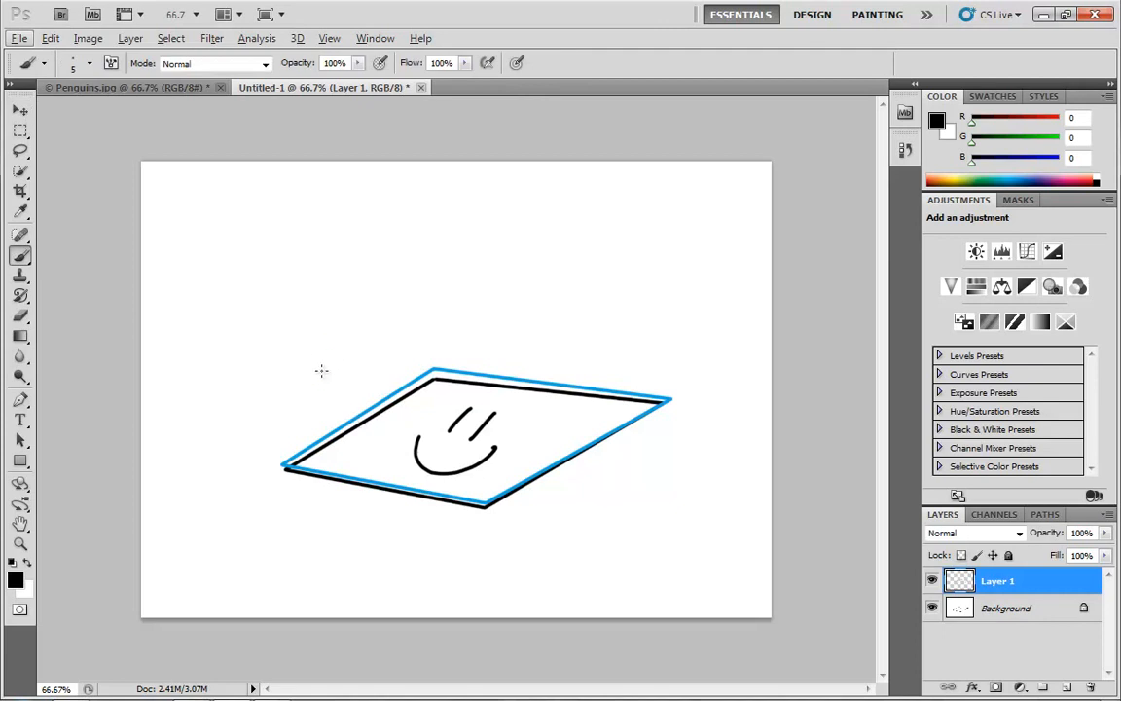
key("alt")
left_click(355, 417, "alt")
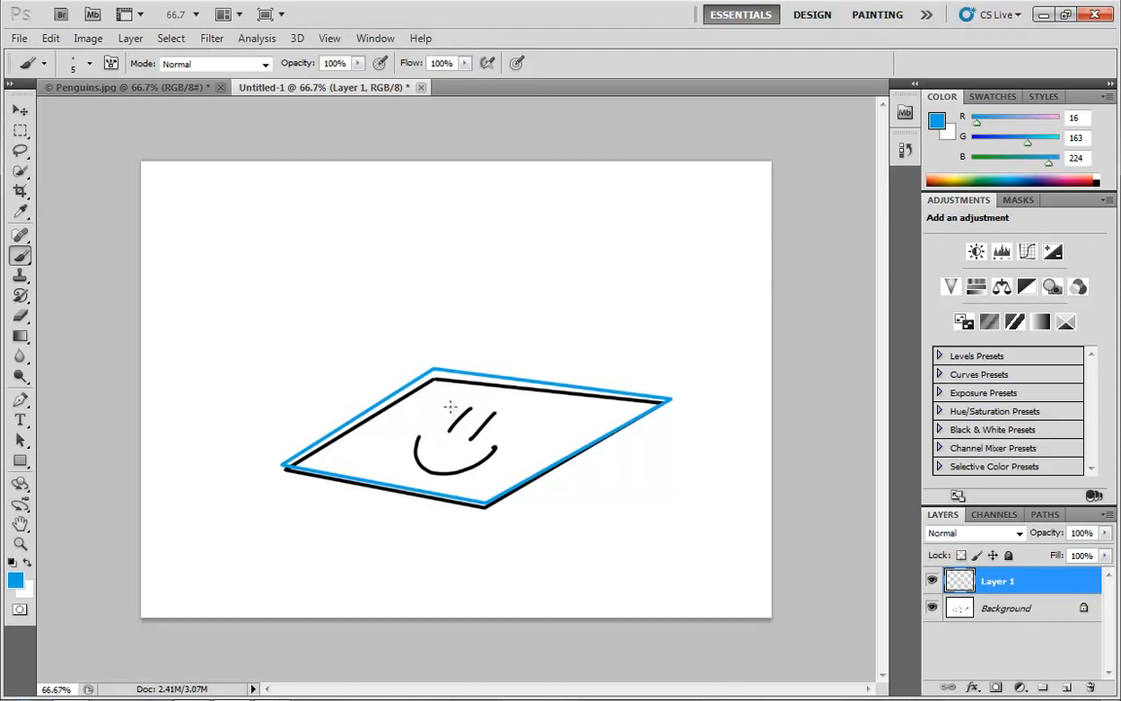
mouse_move(450, 405)
left_mouse_down()
mouse_move(475, 399)
mouse_move(513, 414)
mouse_move(460, 422)
mouse_move(483, 427)
mouse_move(460, 452)
left_mouse_up()
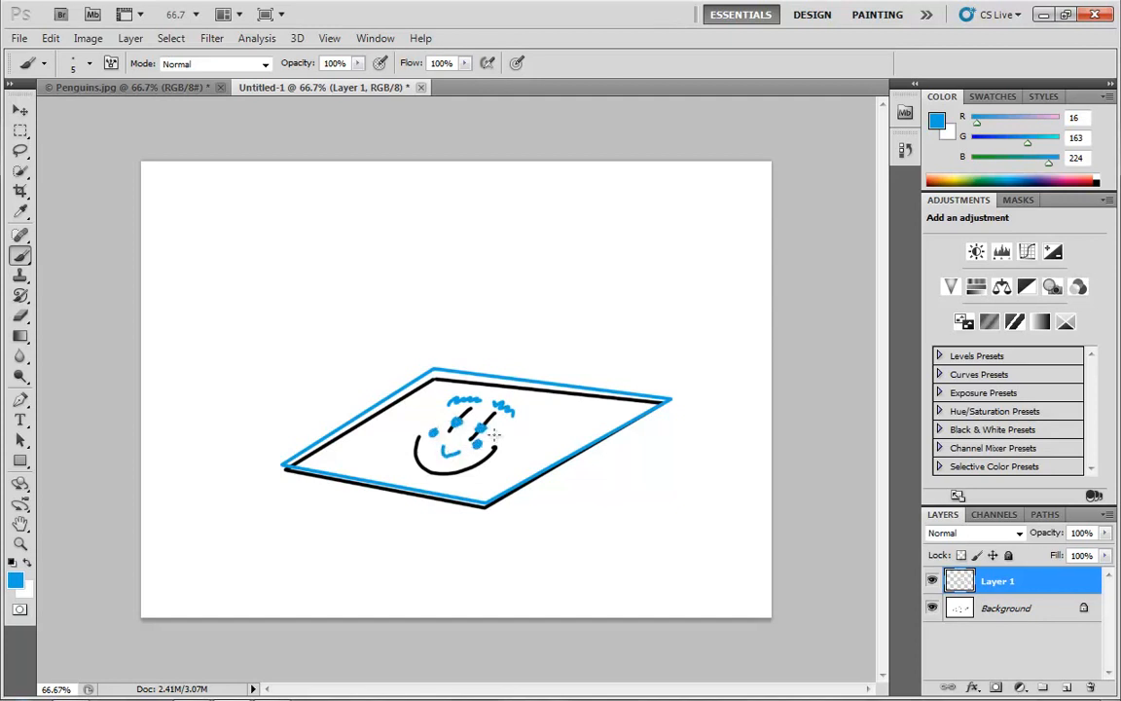
left_click(19, 110)
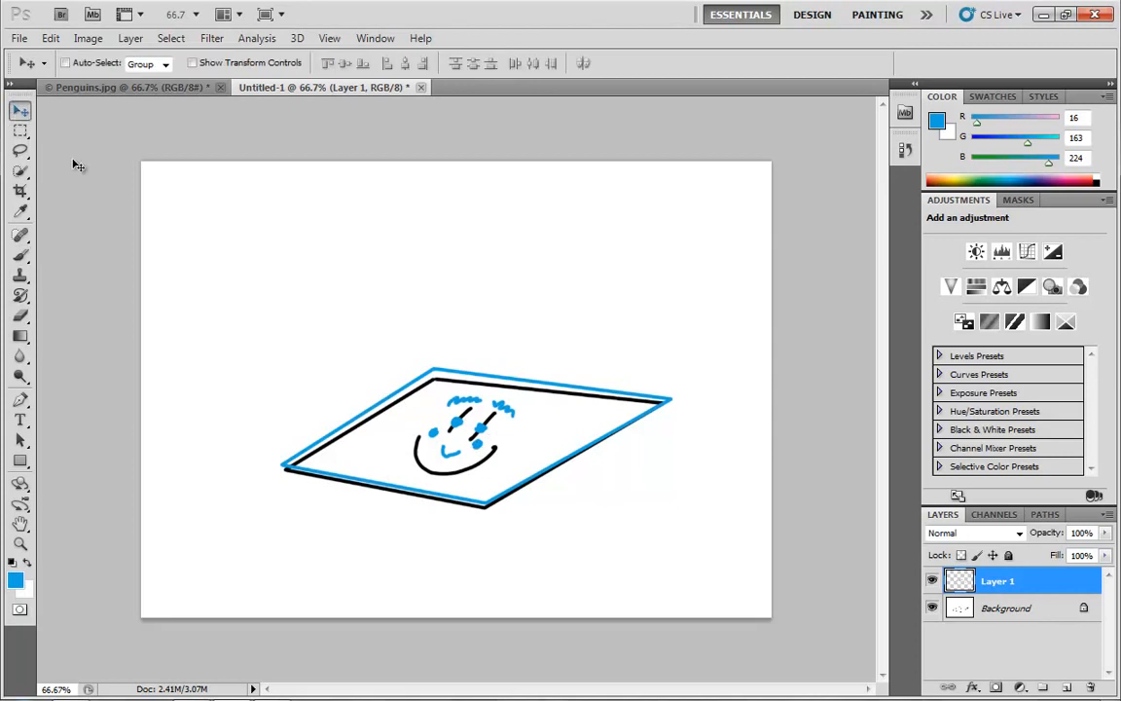
mouse_move(472, 443)
left_mouse_down()
mouse_move(360, 282)
mouse_move(468, 451)
mouse_move(456, 449)
left_mouse_up()
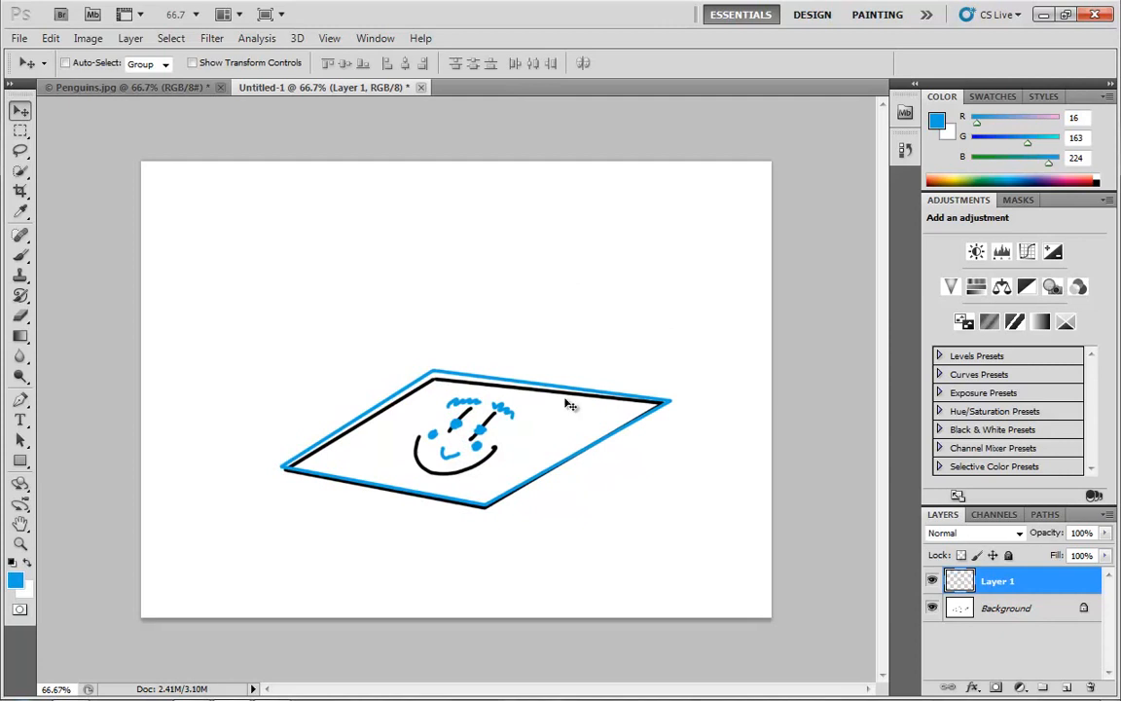
- Merge Layer 1 into the Background layer, undo the merge, and move Layer 1's blue drawing slightly up and left
key("ctrl+e")
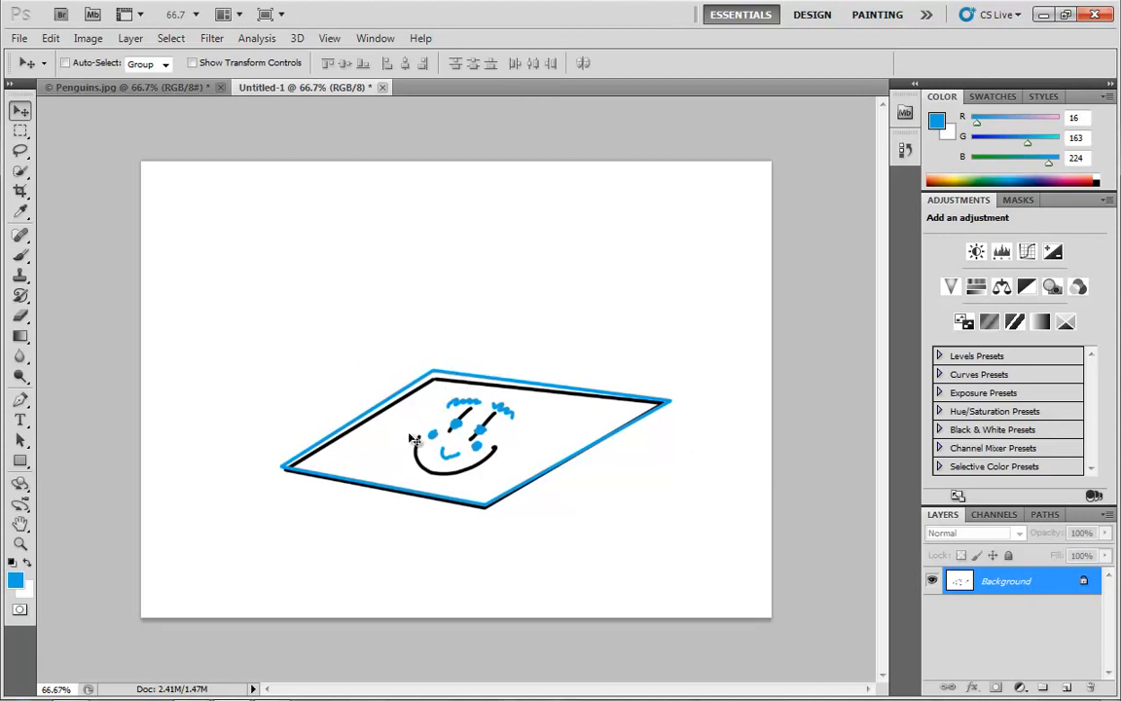
key("ctrl+shift+j")
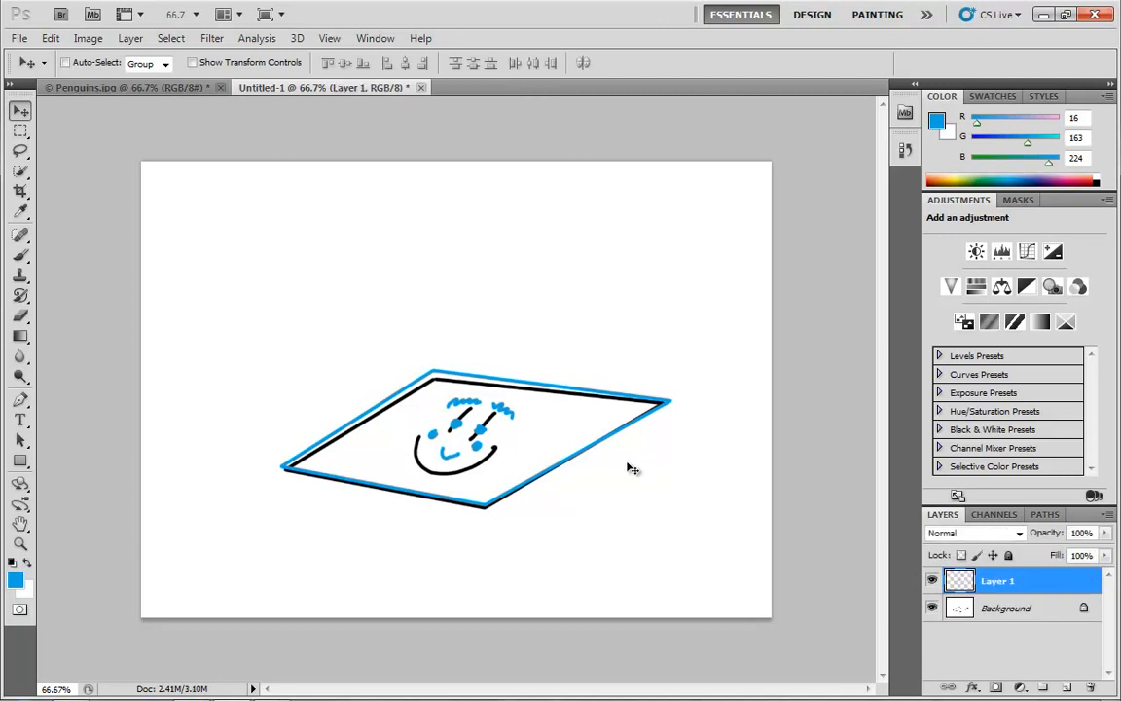
mouse_move(570, 420)
left_mouse_down()
mouse_move(574, 365)
mouse_move(522, 358)
mouse_move(540, 387)
mouse_move(535, 223)
mouse_move(520, 232)
mouse_move(551, 409)
mouse_move(542, 390)
left_mouse_up()
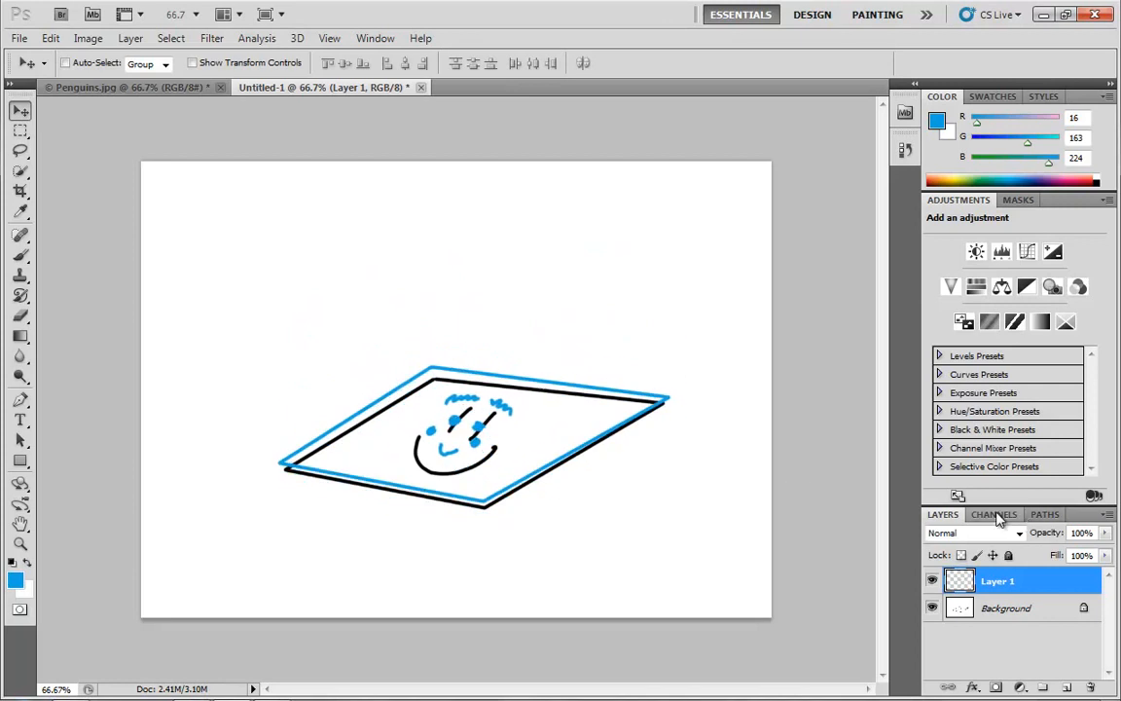
- Switch to Penguins.jpg and view its Red, Green and Blue channels one at a time, comparing their grayscale tones
left_click(115, 87)
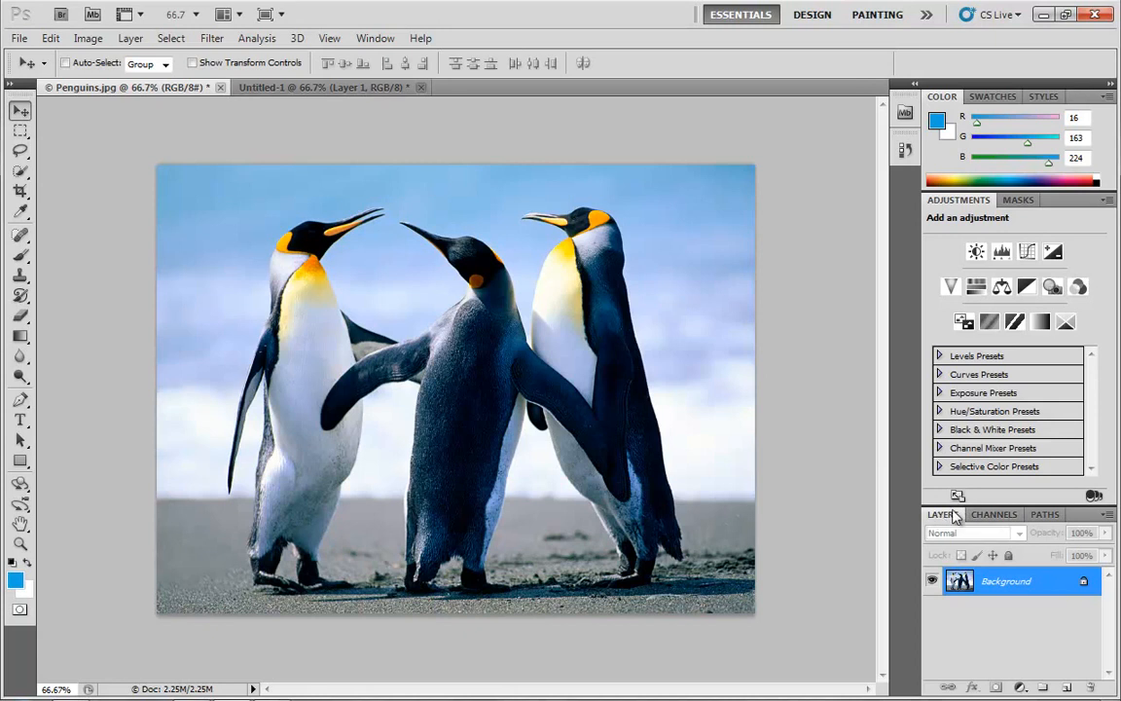
left_click(994, 514)
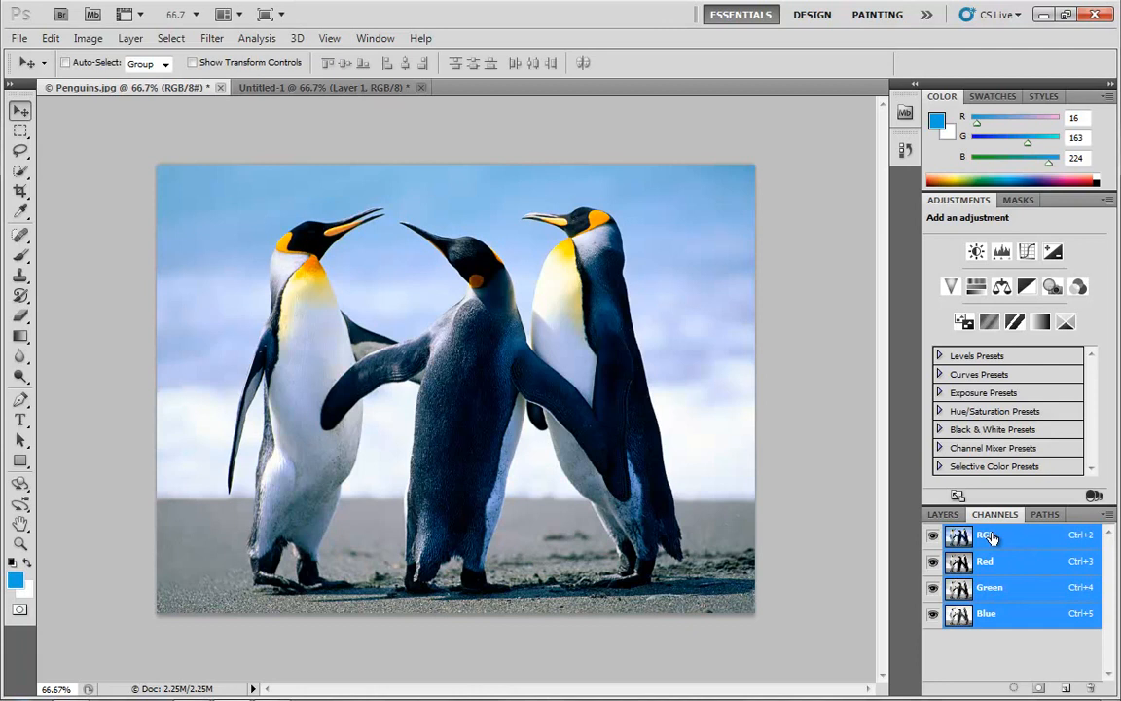
left_click(1015, 570)
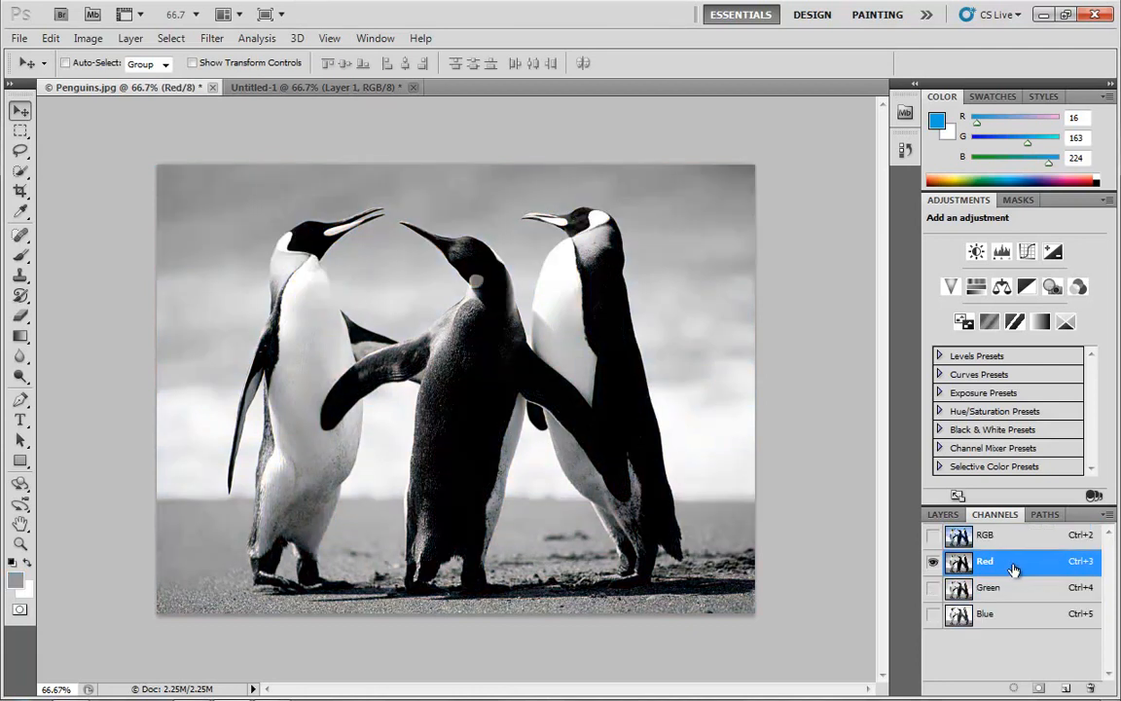
left_click(1002, 588)
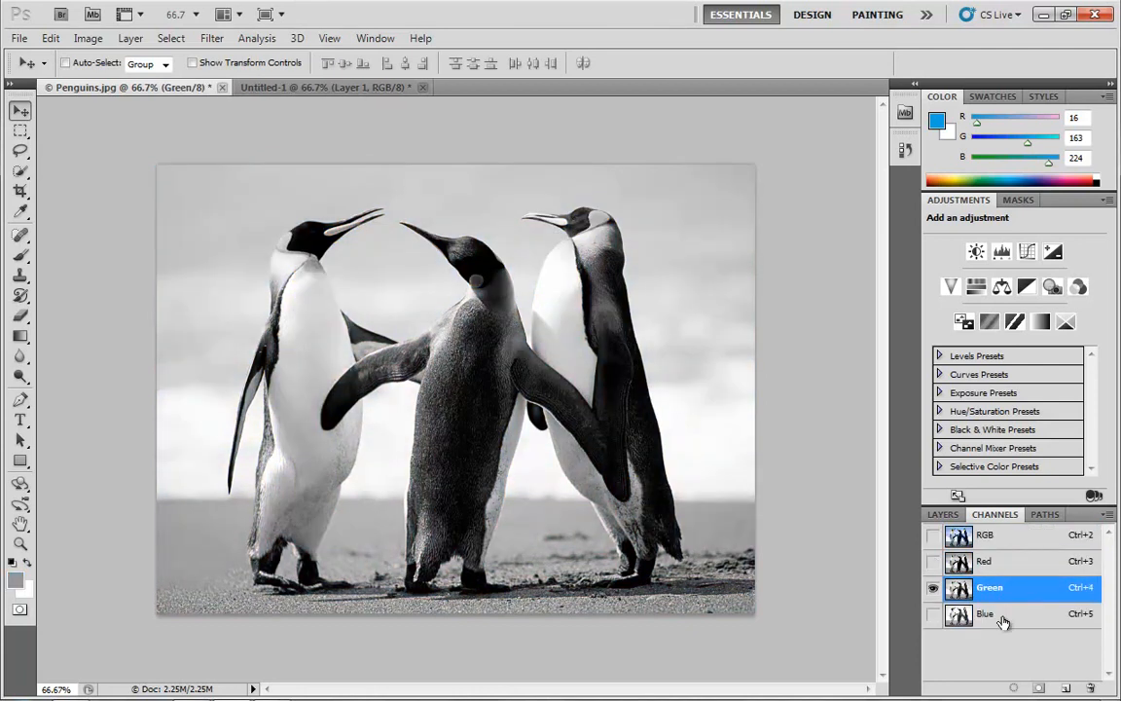
left_click(1002, 613)
left_click(994, 564)
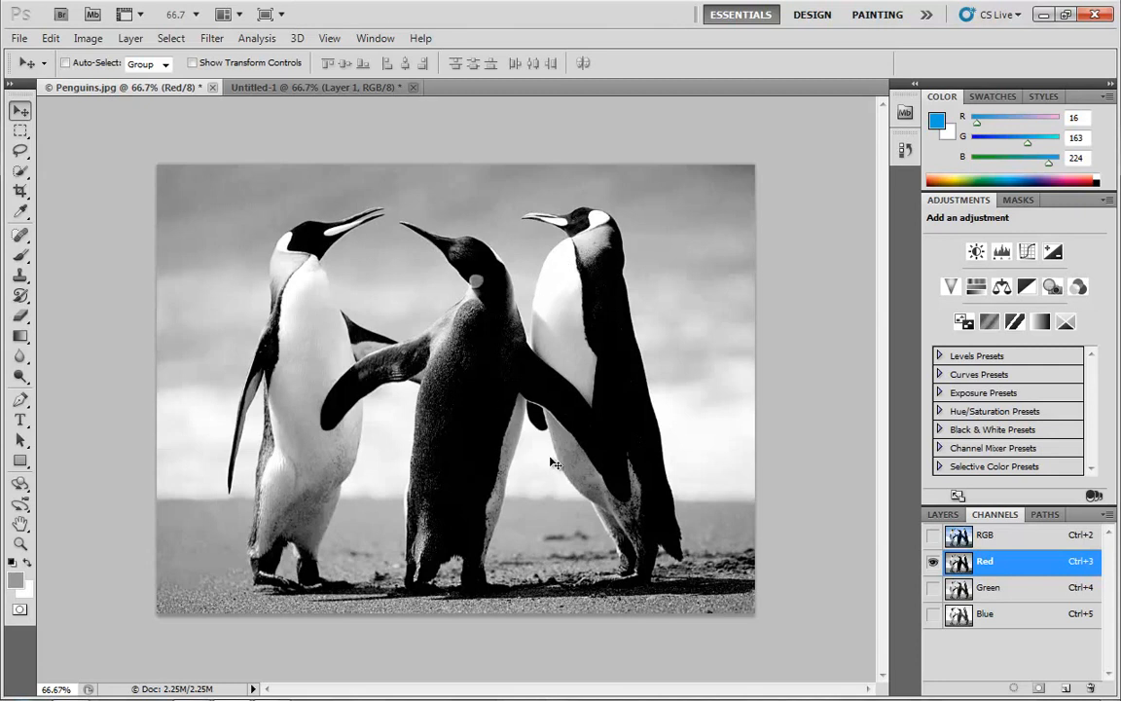
left_click(1008, 593)
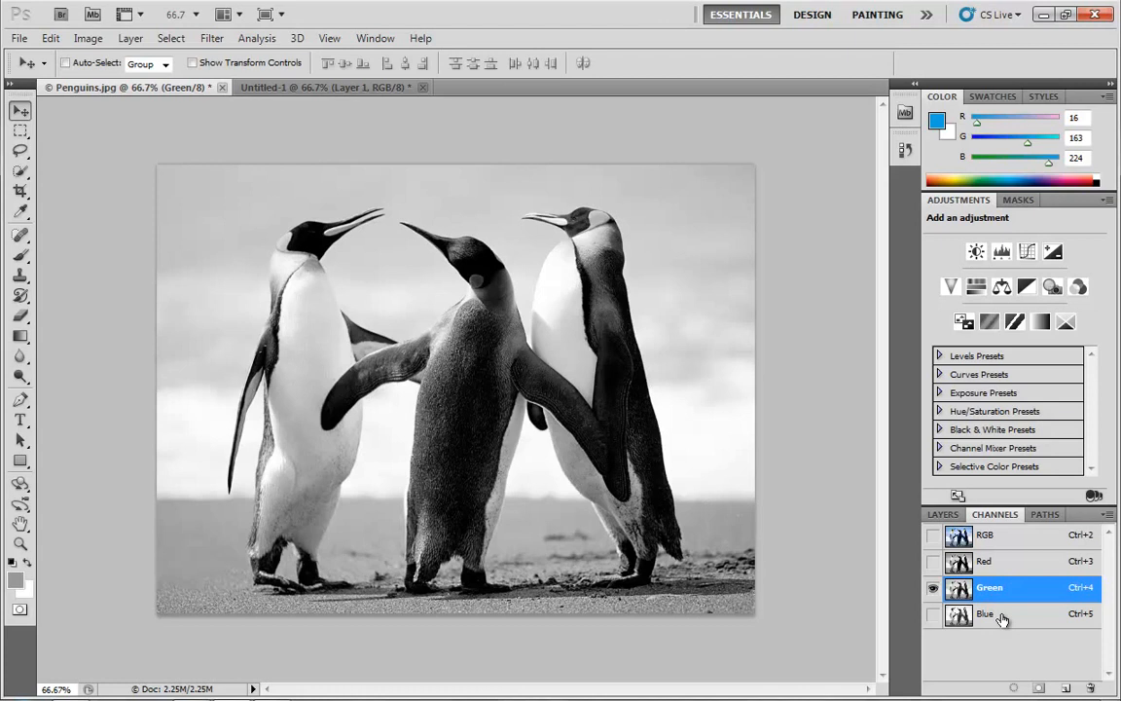
left_click(1003, 617)
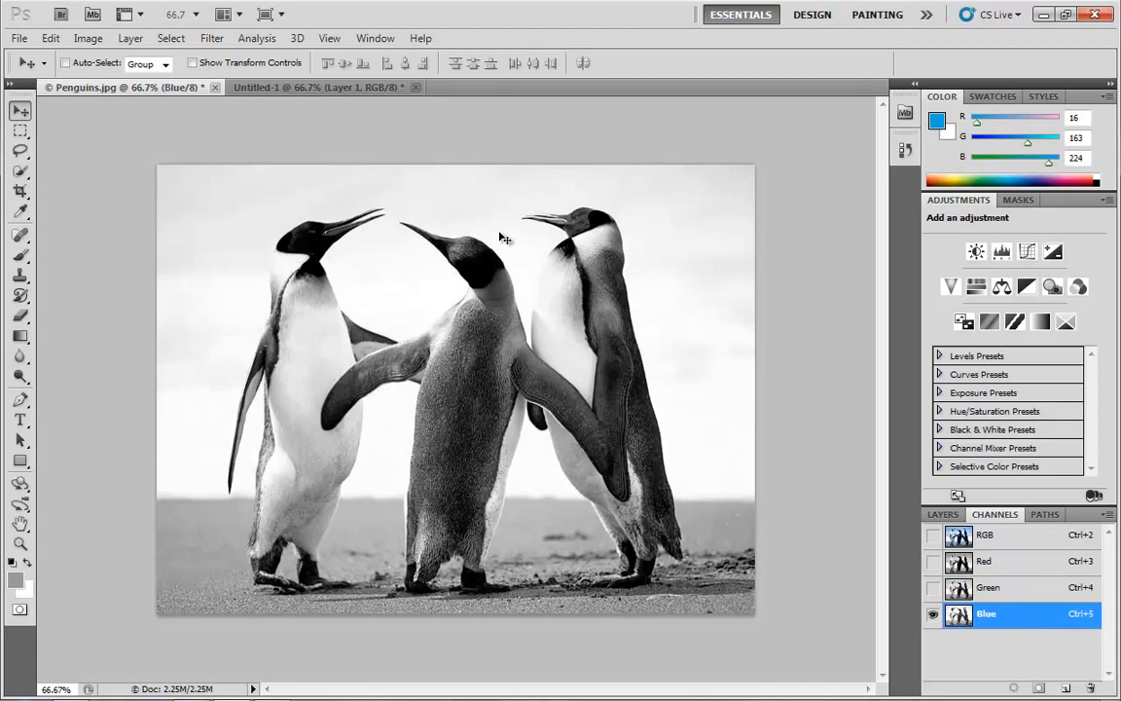
- Enable Show Channels in Color in the Interface preferences, keeping Show Menu Colors enabled
left_click(50, 39)
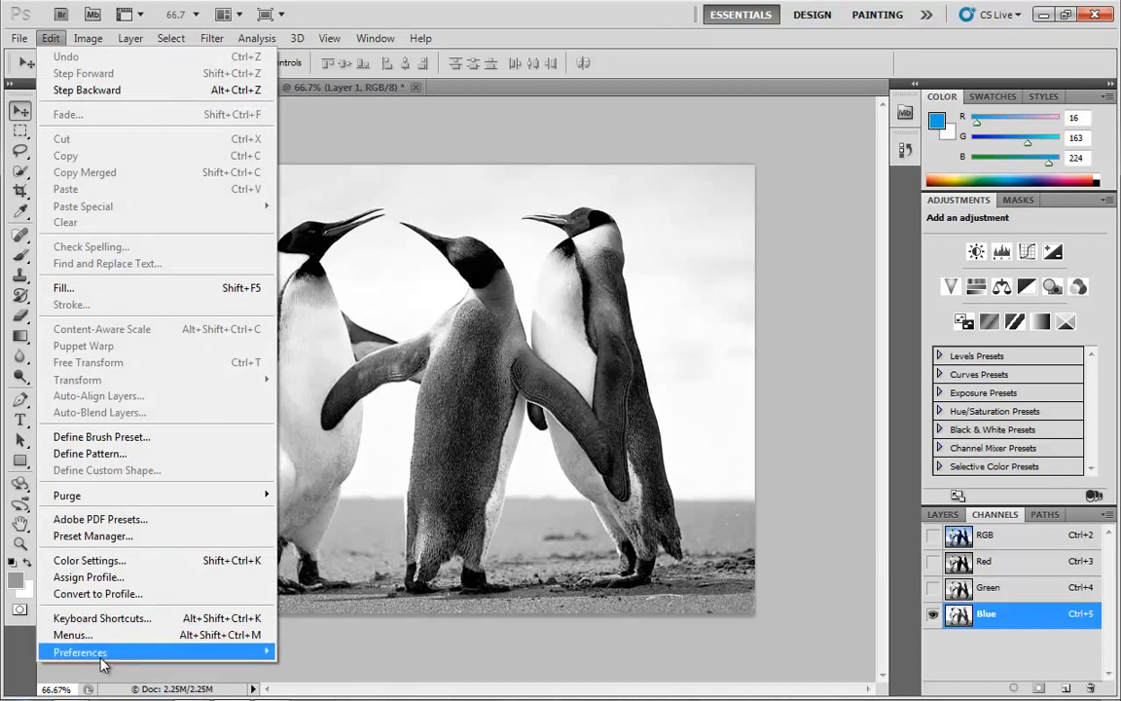
mouse_move(101, 659)
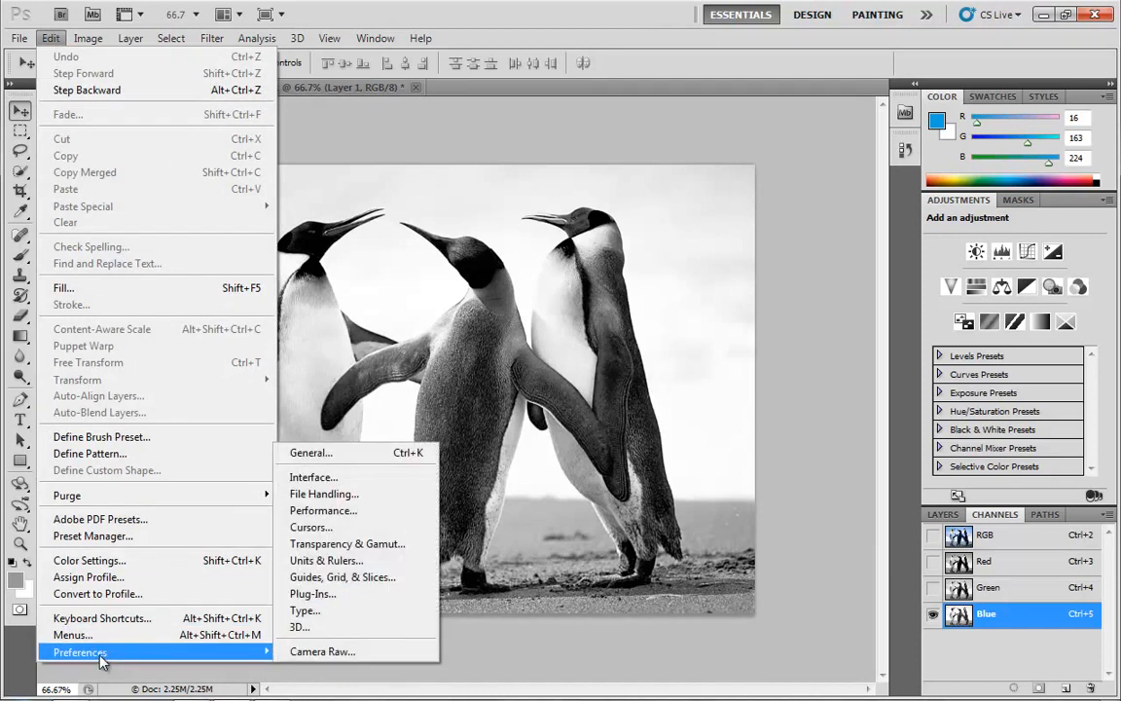
left_click(302, 476)
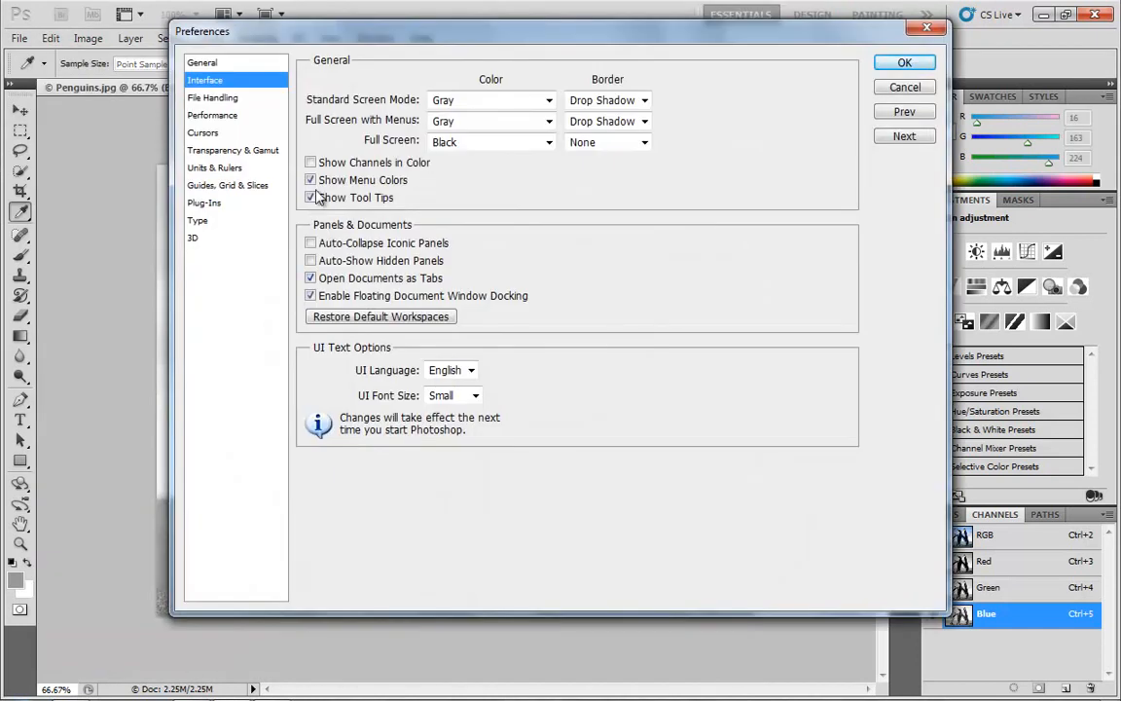
left_click(311, 180)
left_click(311, 163)
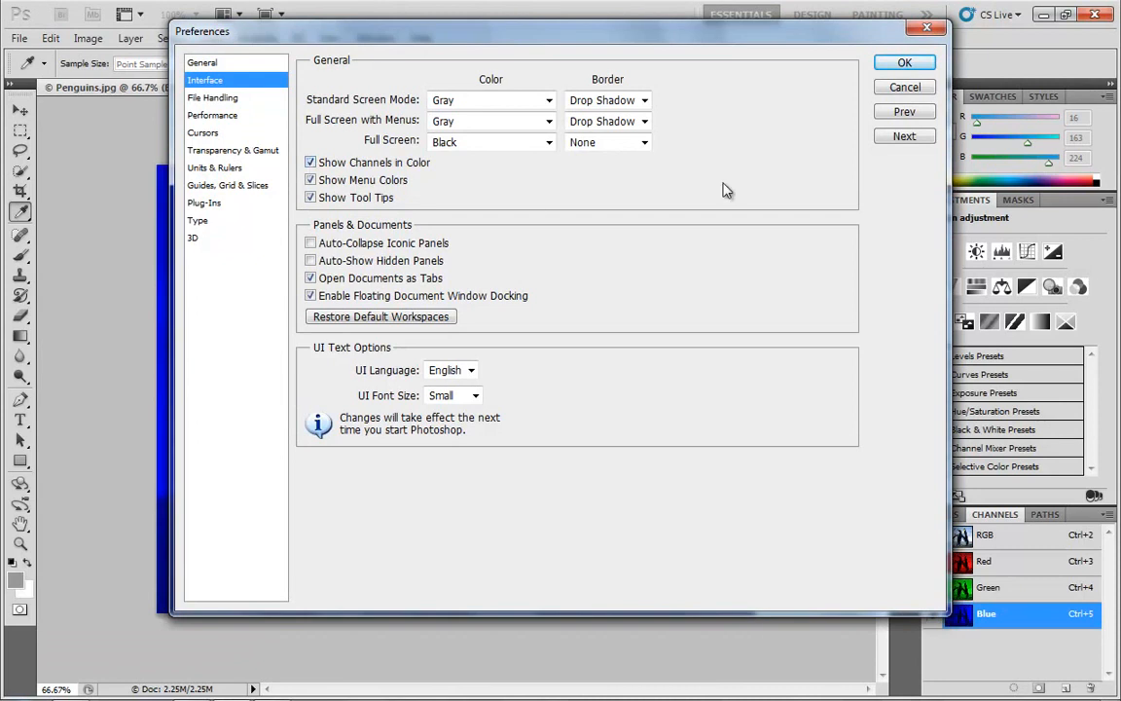
left_click(890, 66)
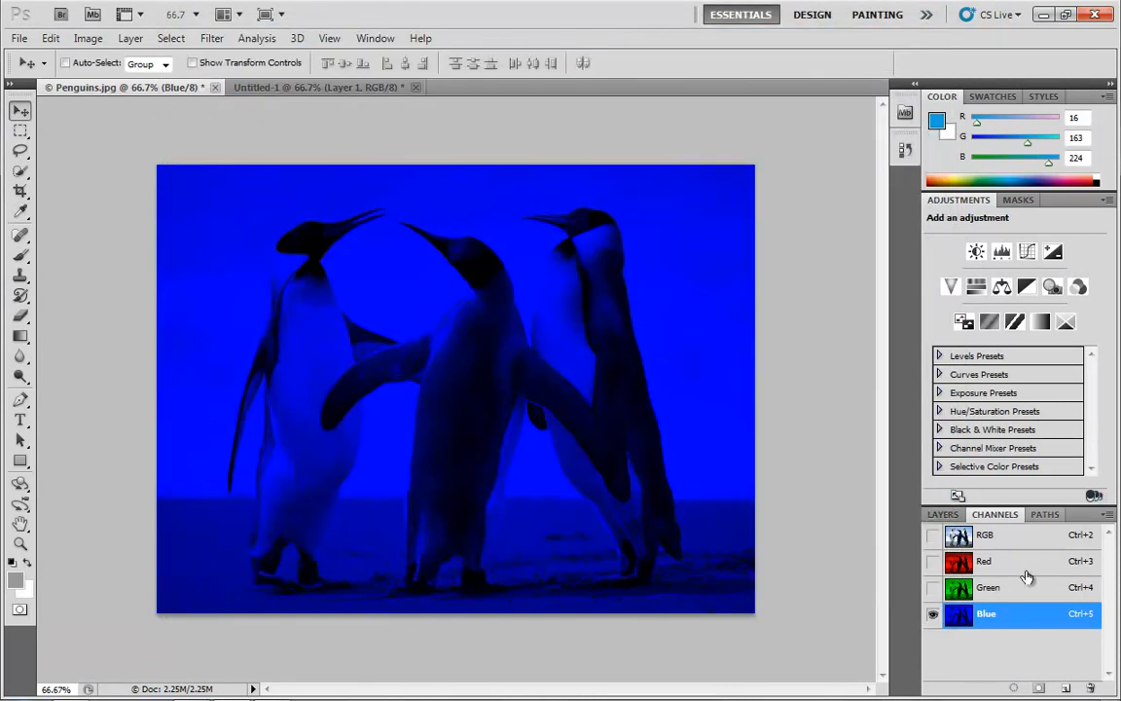
- View the penguin photo's Red, Green and Blue channels individually in colour
left_click(1020, 562)
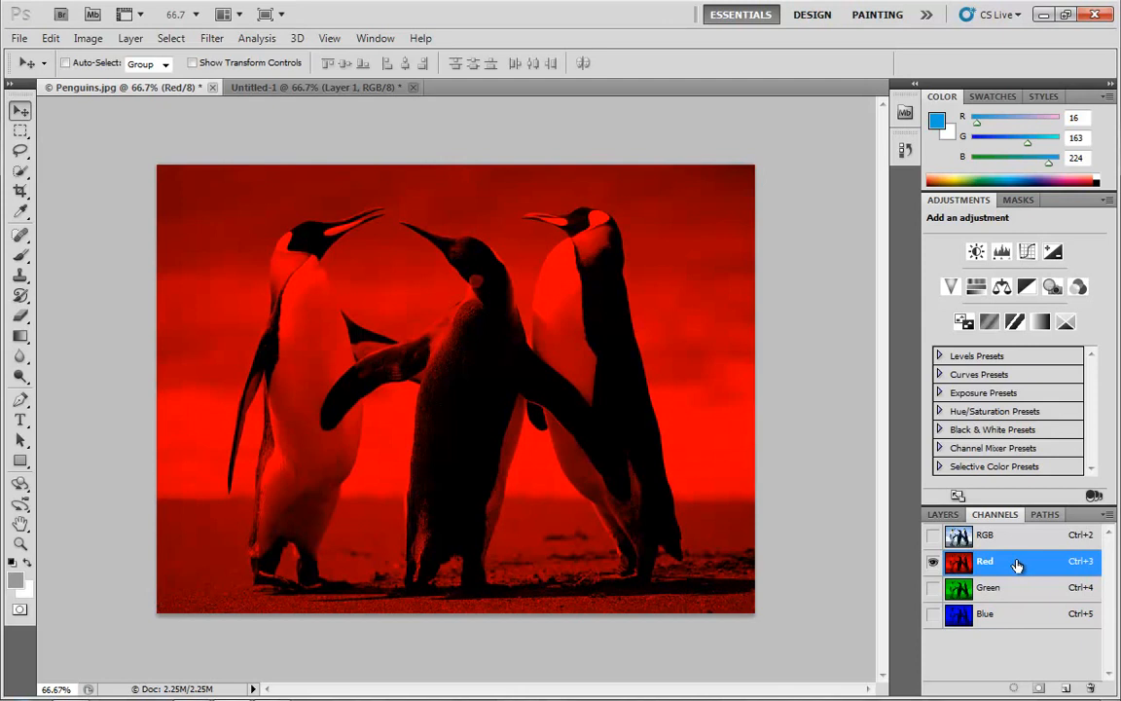
left_click(1015, 591)
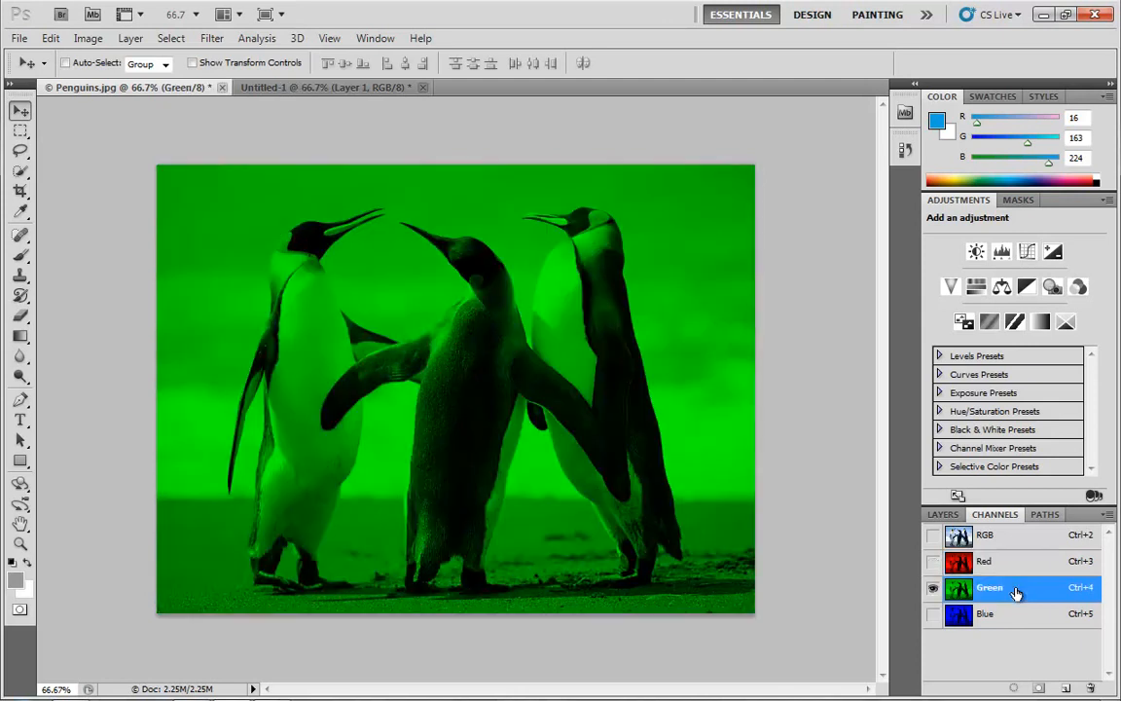
left_click(1015, 623)
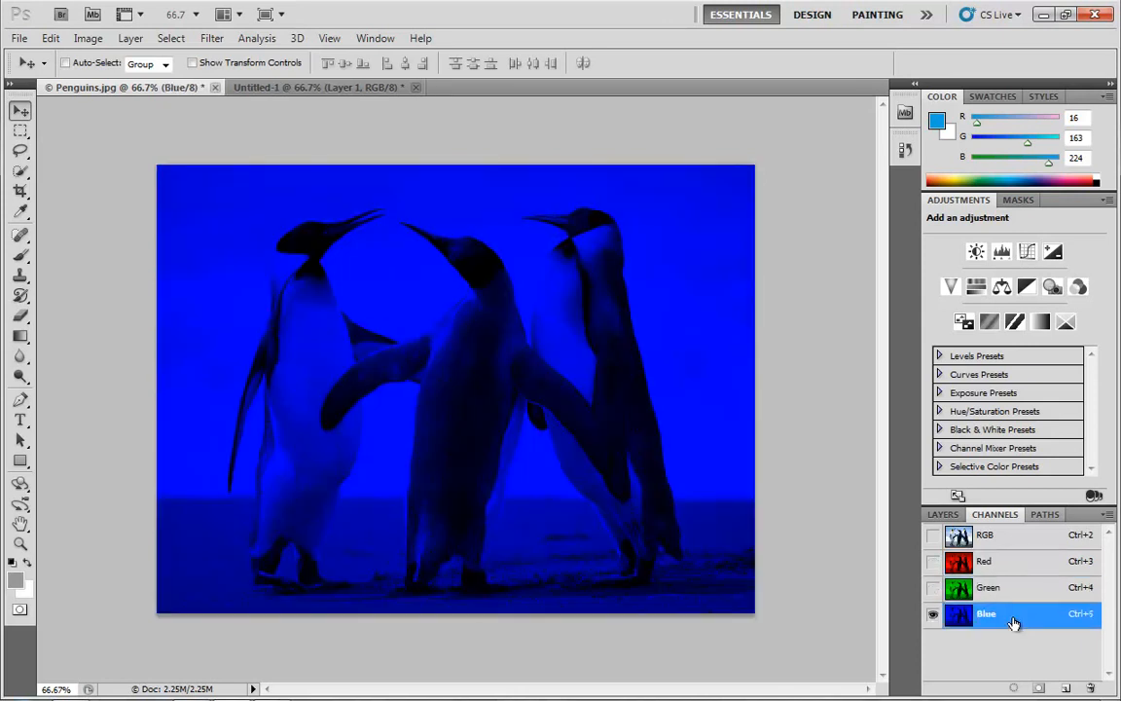
- View the penguin photo's channels in pairs: Red with Green, Green with Blue, and Red with Blue
left_click(1005, 566)
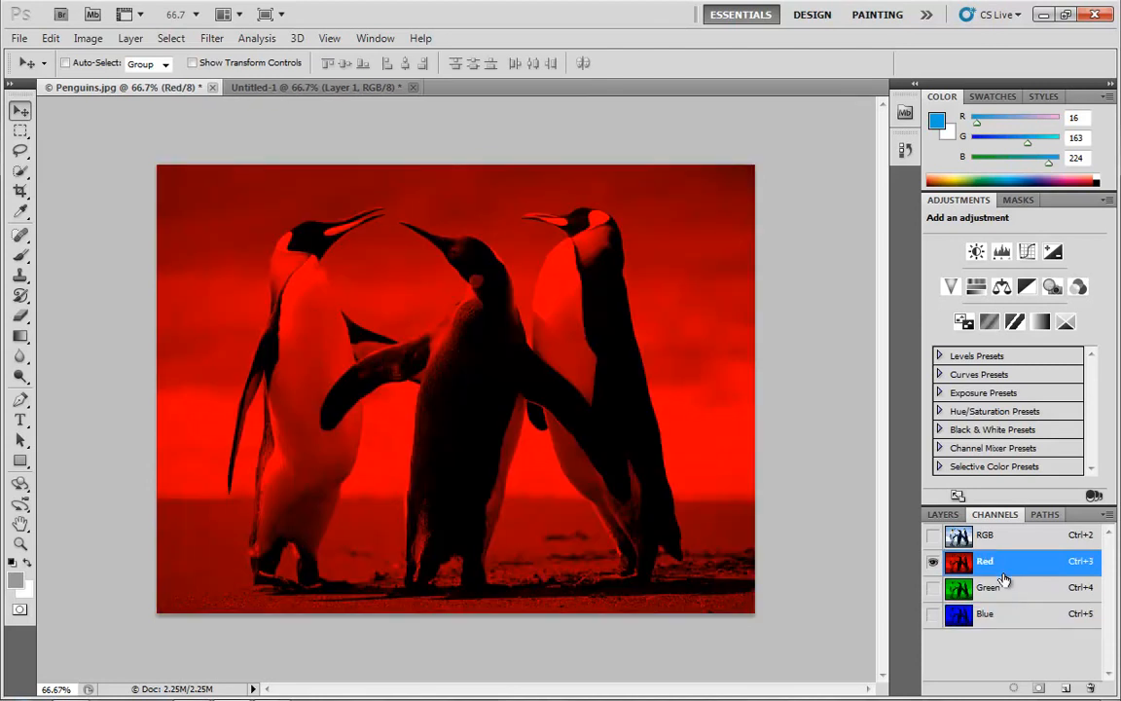
left_click(1016, 596, "shift")
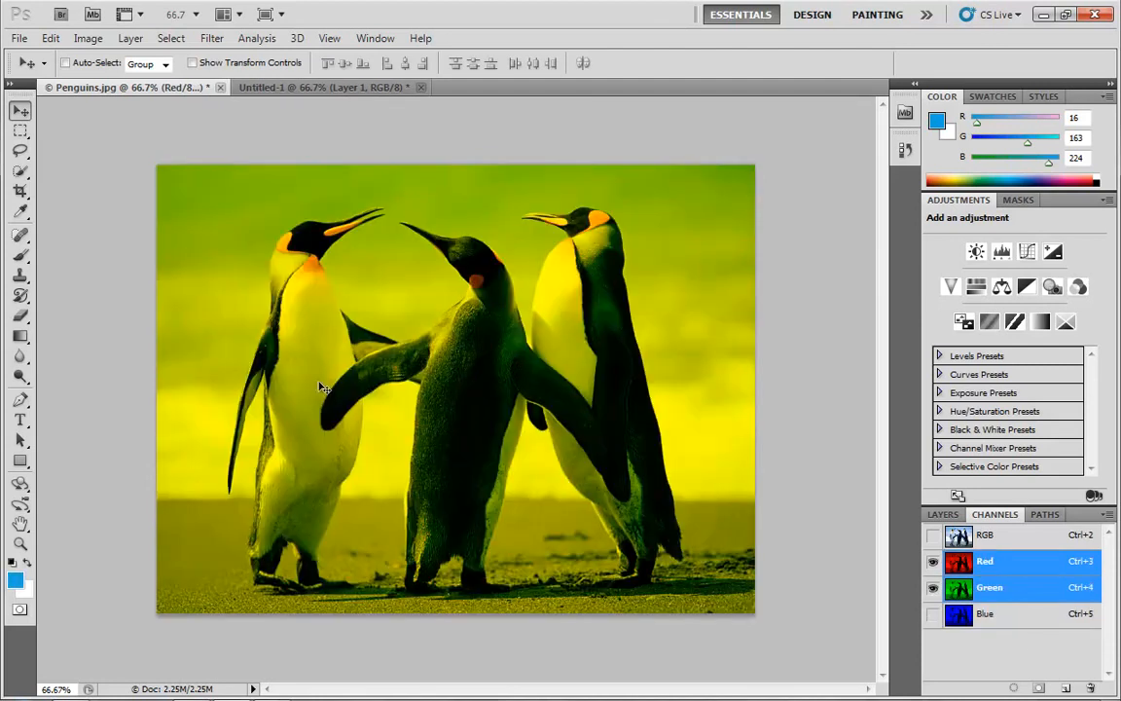
left_click(1021, 596)
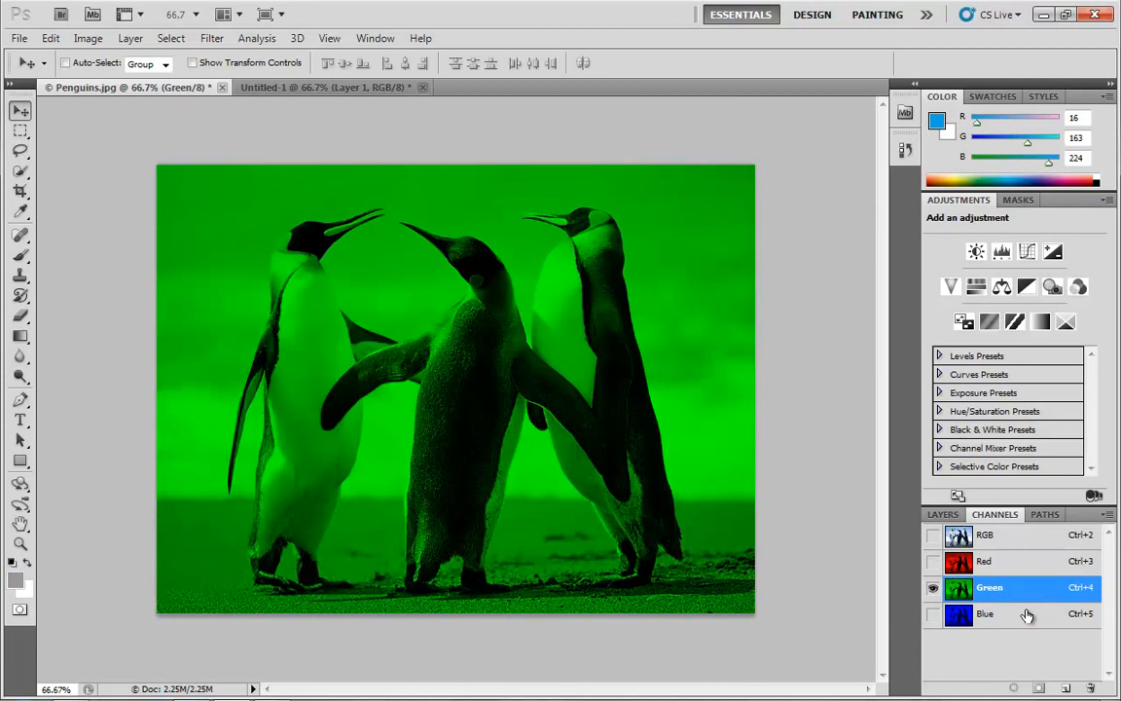
left_click(1027, 615, "shift")
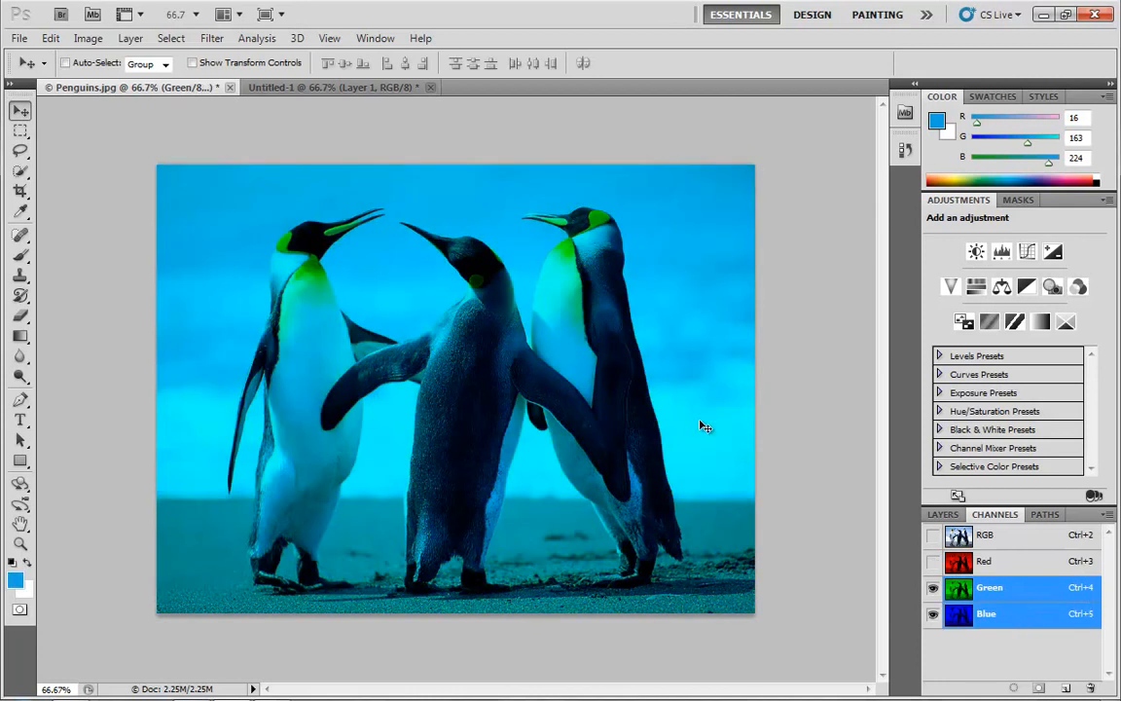
left_click(1019, 611)
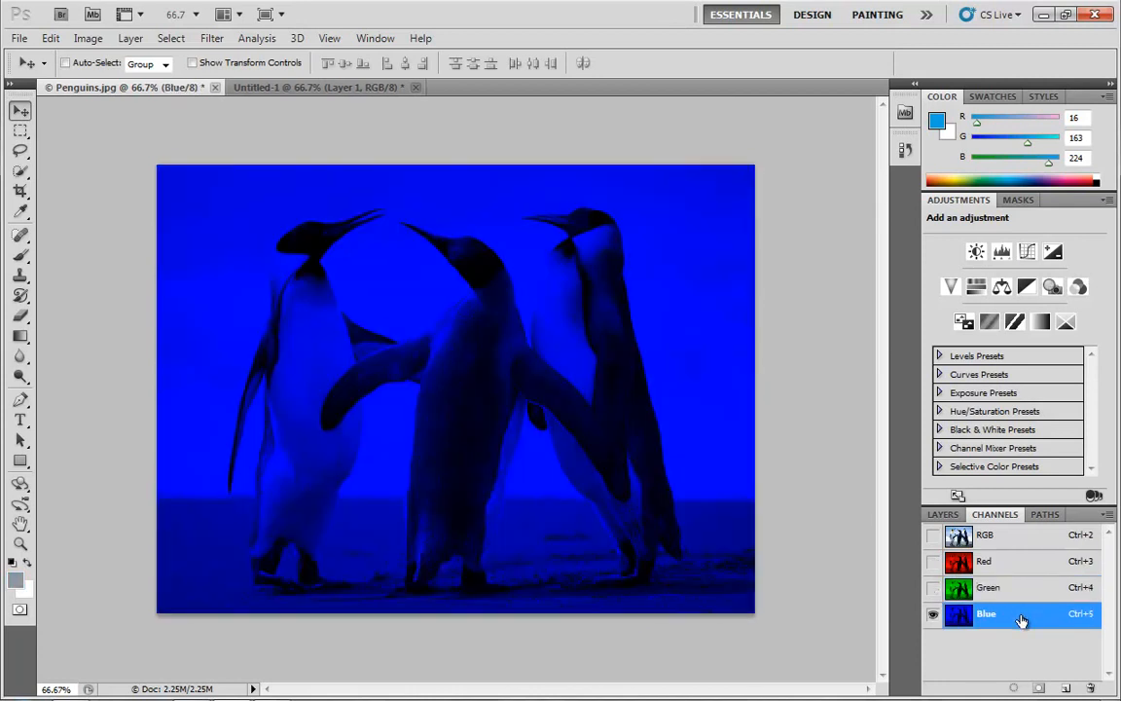
left_click(1026, 563, "shift")
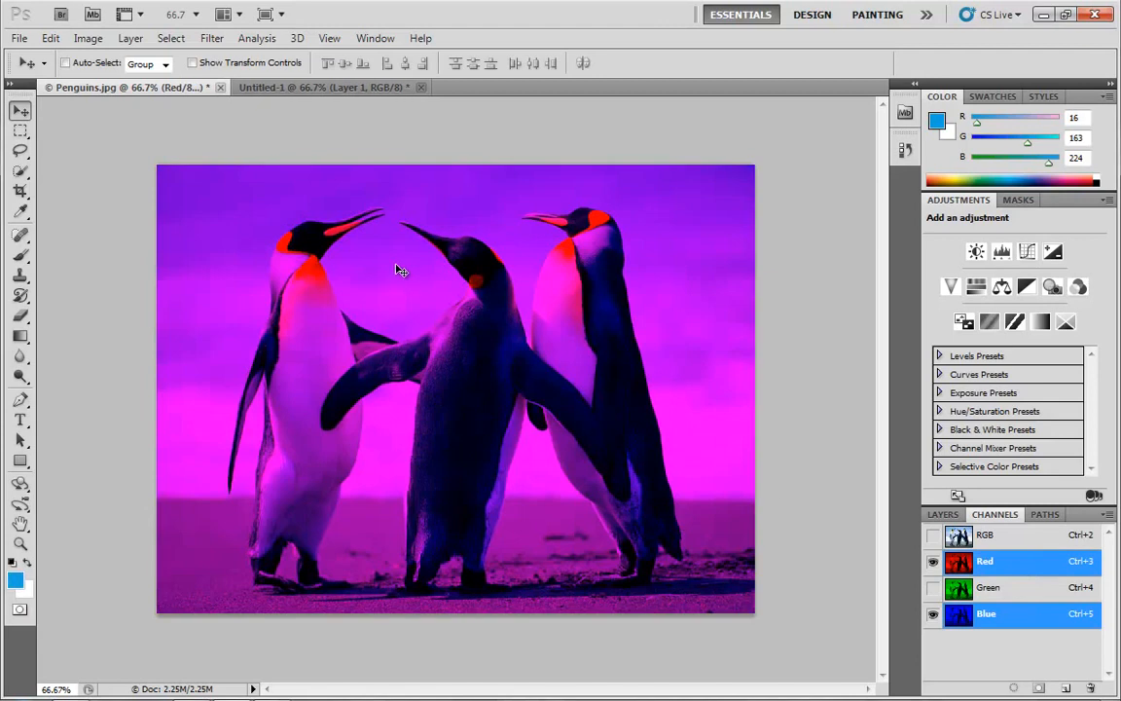
- Show all three channels of the penguin photo together, check Blue and Green alone, and return to the RGB composite
left_click(1038, 593, "shift")
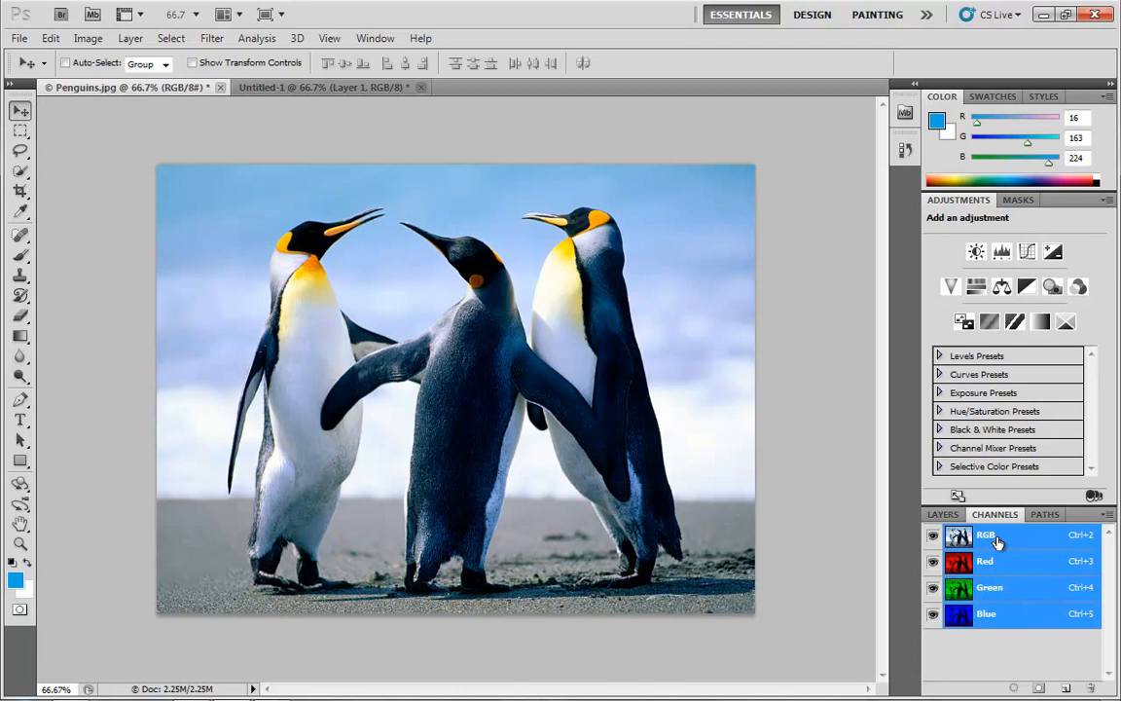
left_click(1038, 610)
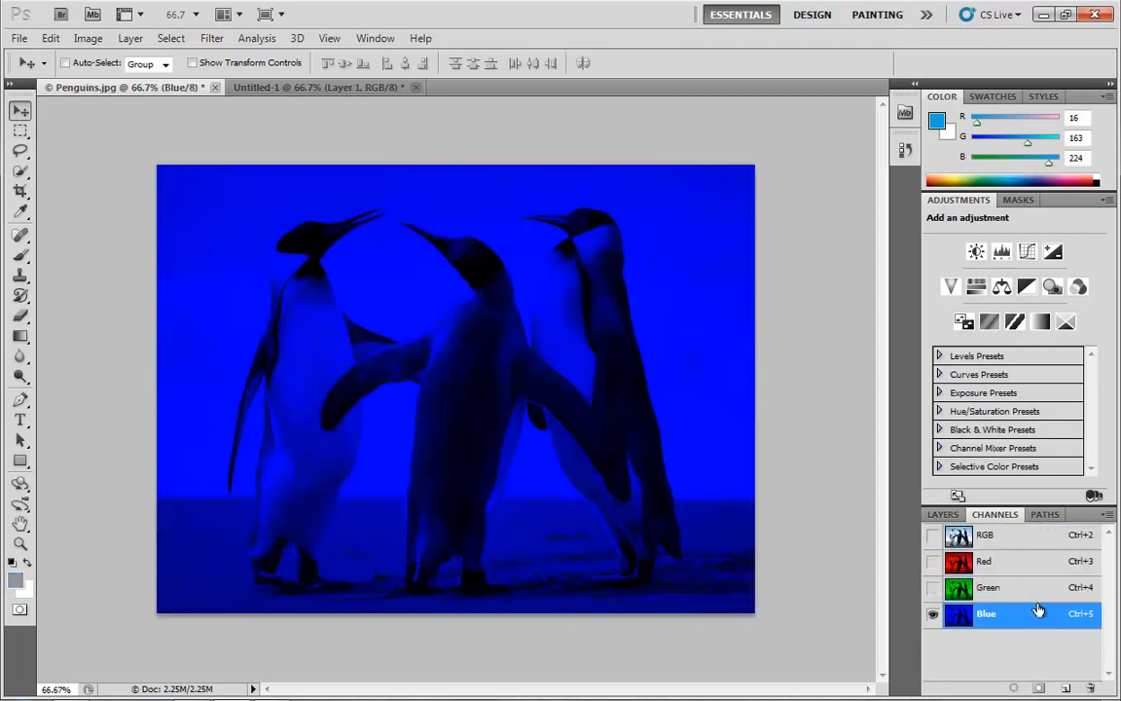
left_click(1027, 590)
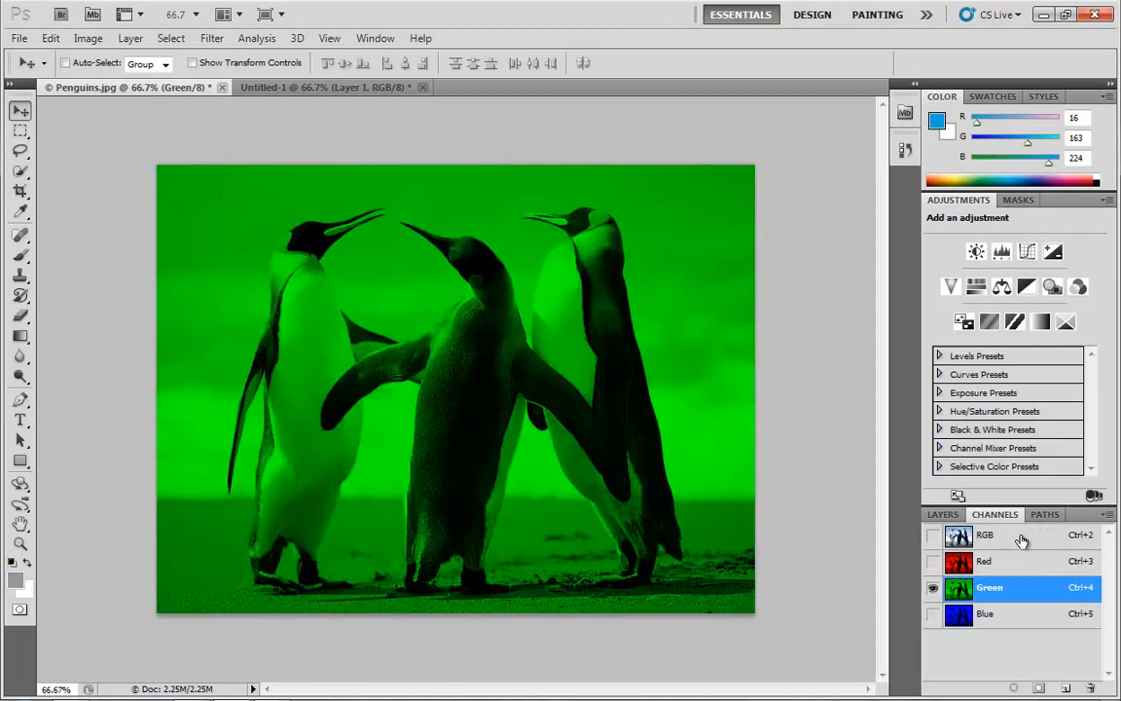
left_click(1022, 540)
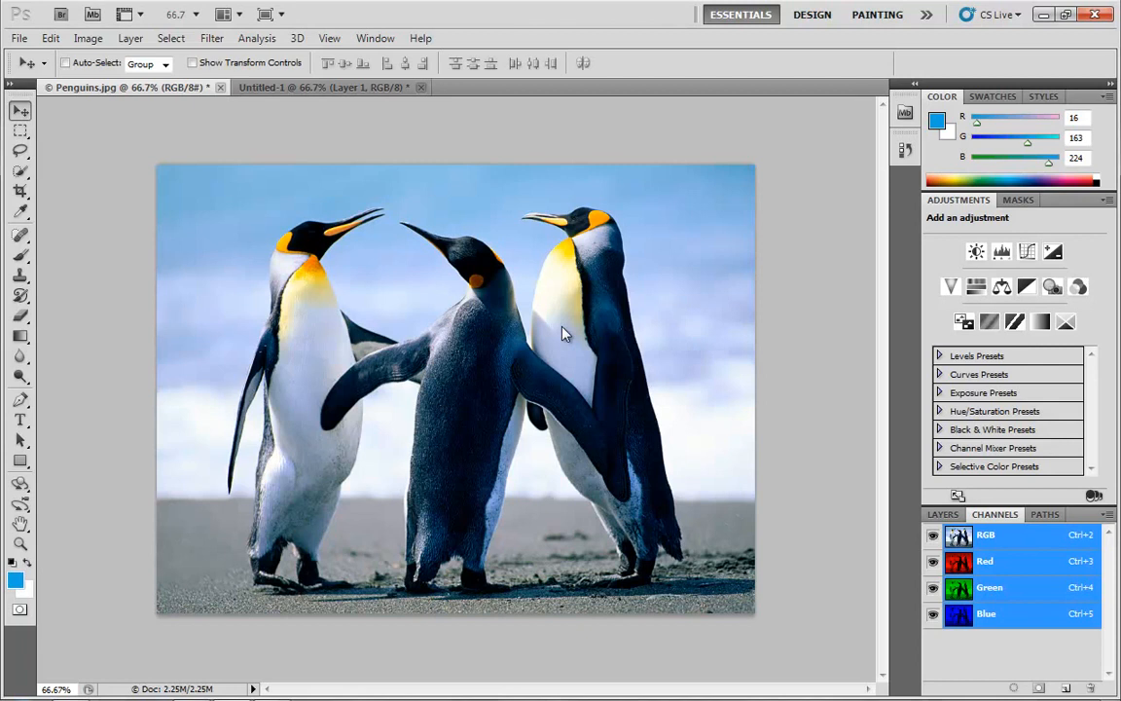
- Switch back to the Untitled-1 document and view its Red channel alone
left_click(941, 514)
left_click(309, 87)
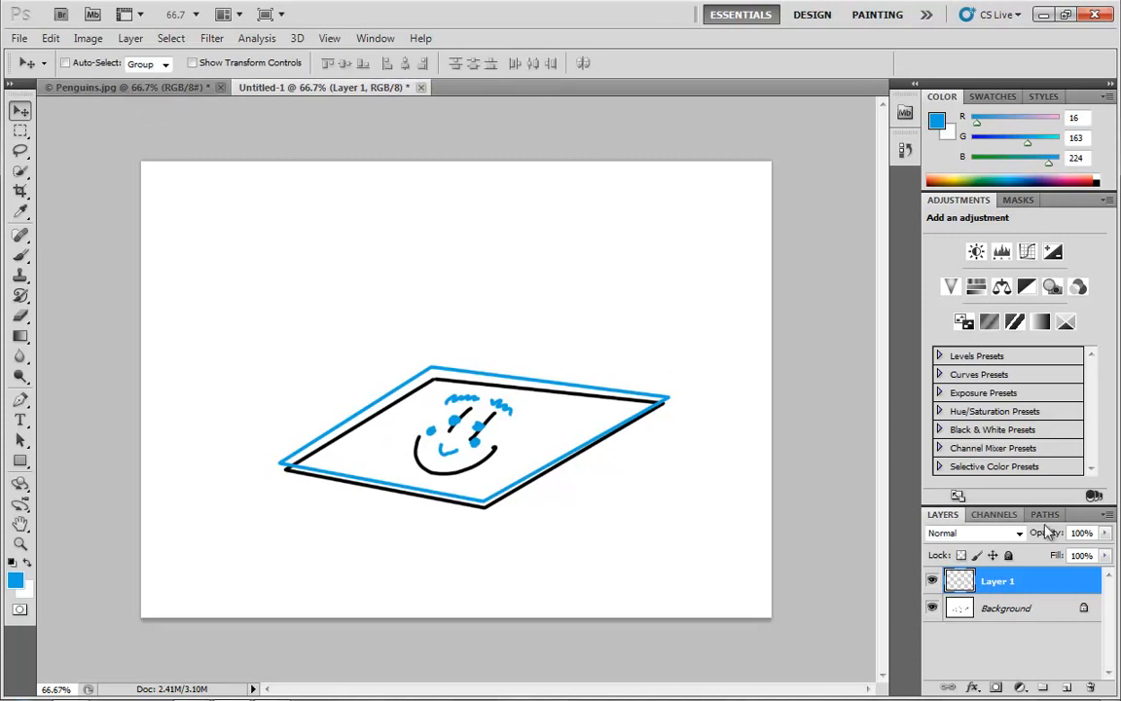
left_click(1003, 515)
left_click(1011, 563)
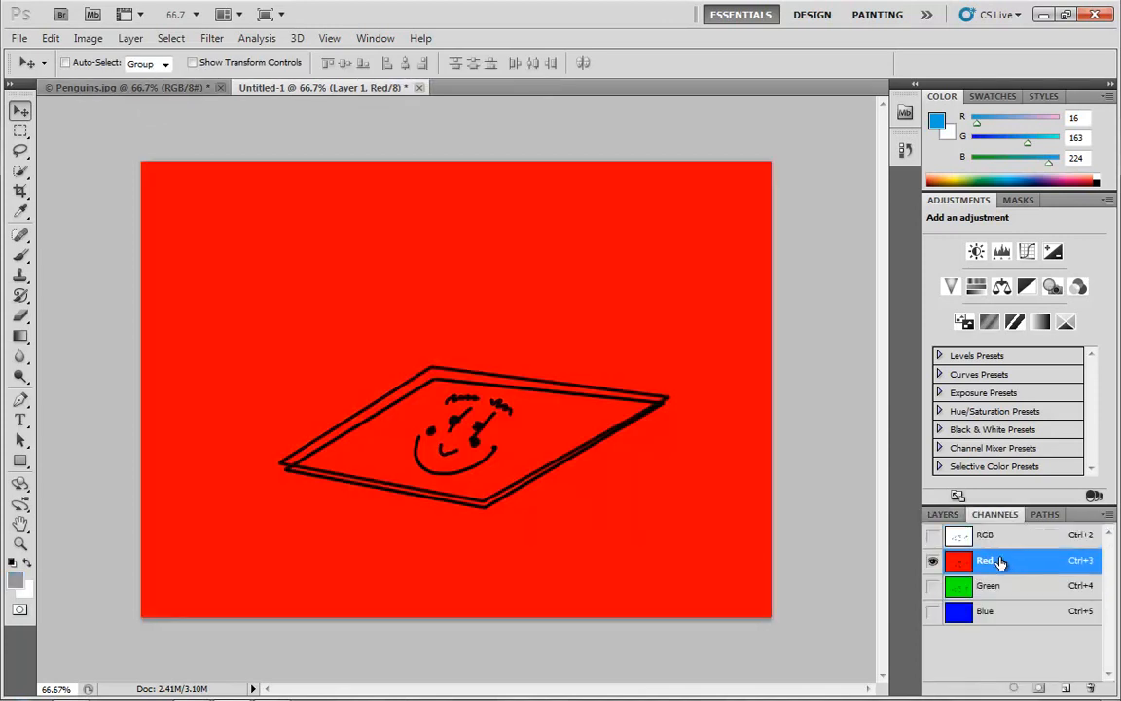
- View the sketch's Green, Blue and Red channels one at a time, and return to the RGB composite and the layer list
left_click(1012, 588)
left_click(1003, 611)
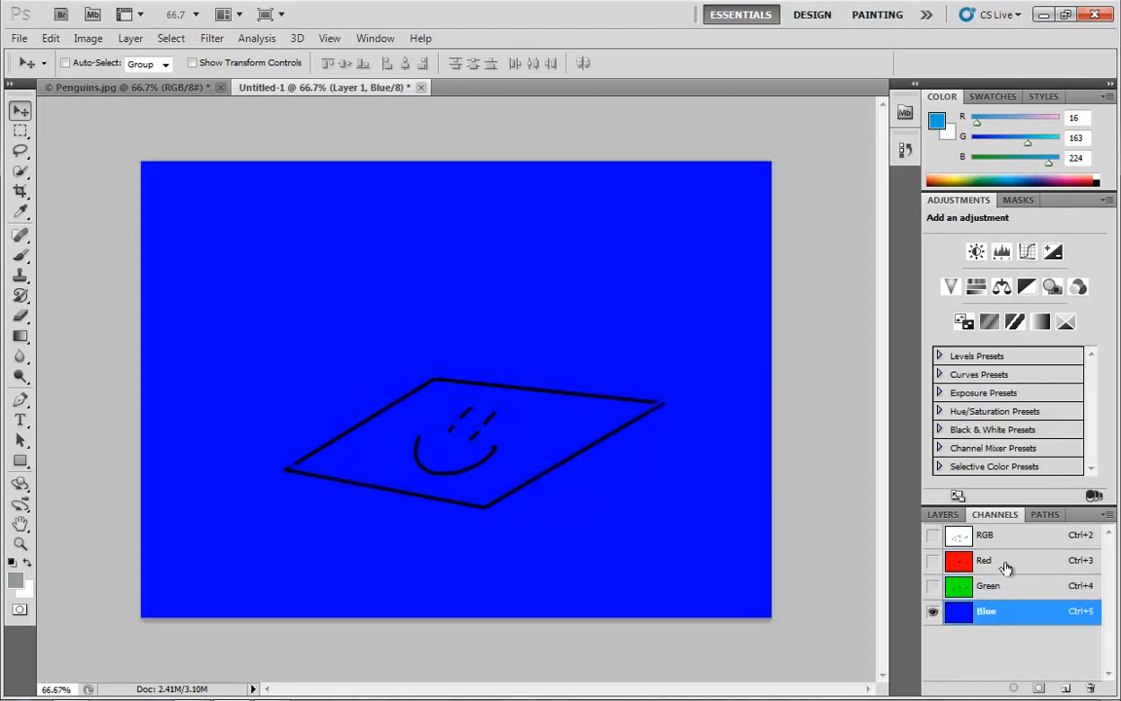
left_click(1009, 563)
left_click(1006, 584)
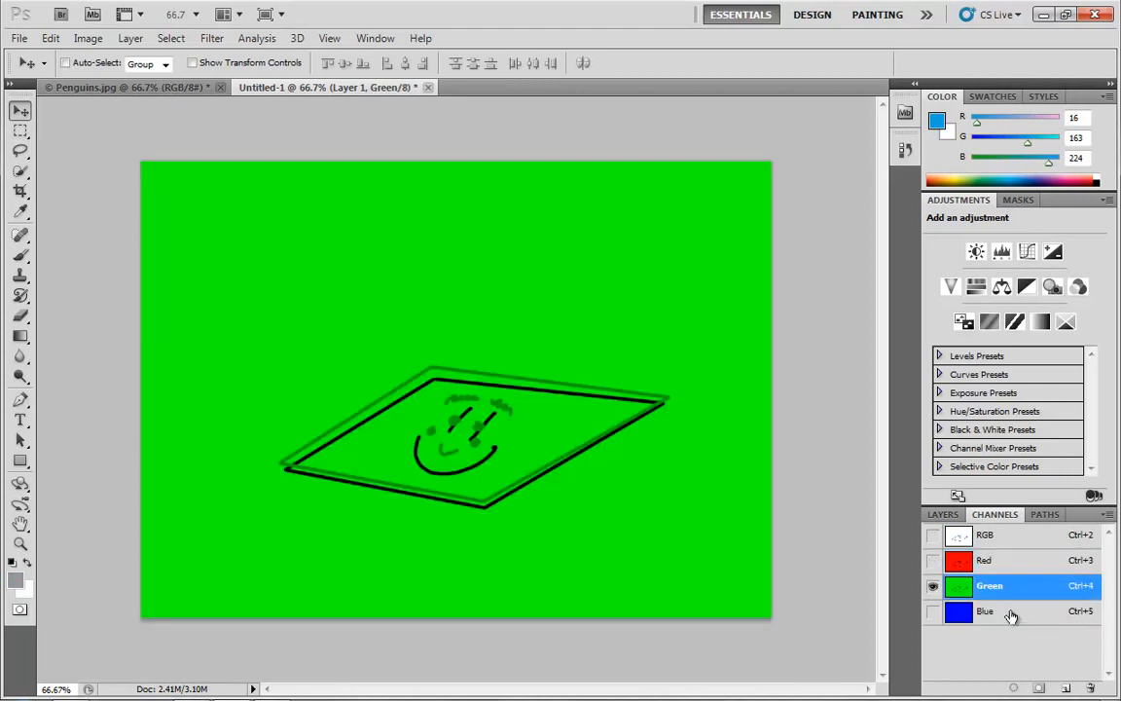
left_click(1008, 611)
left_click(996, 562)
left_click(994, 536)
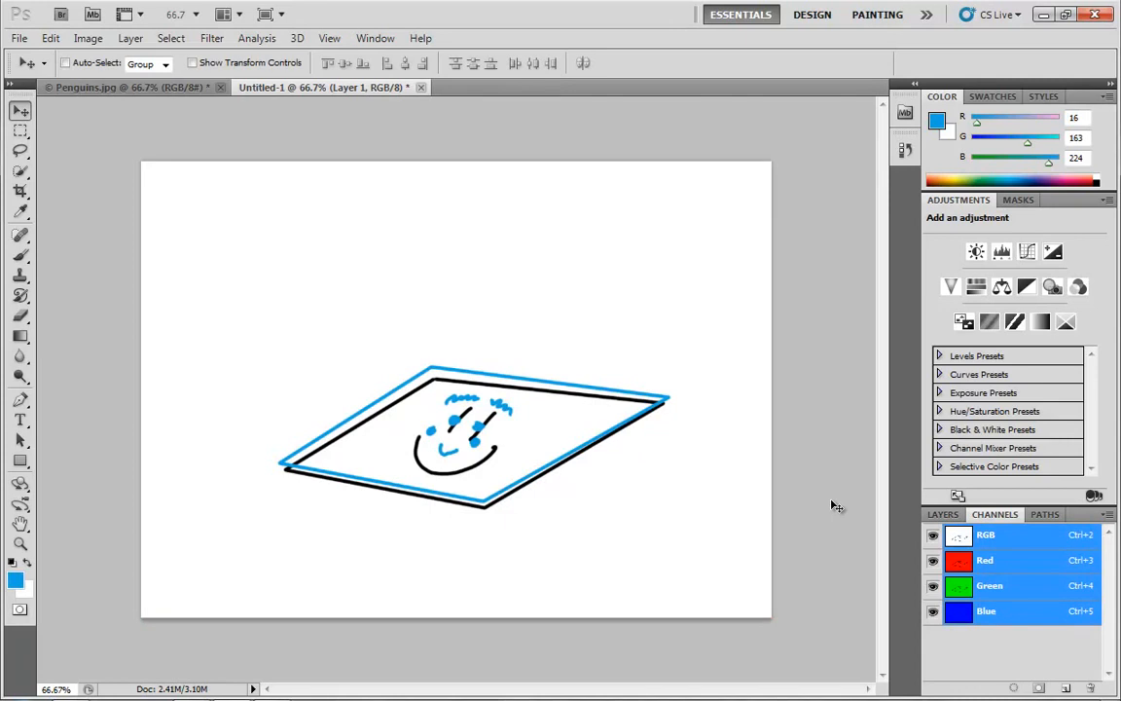
key("F7")
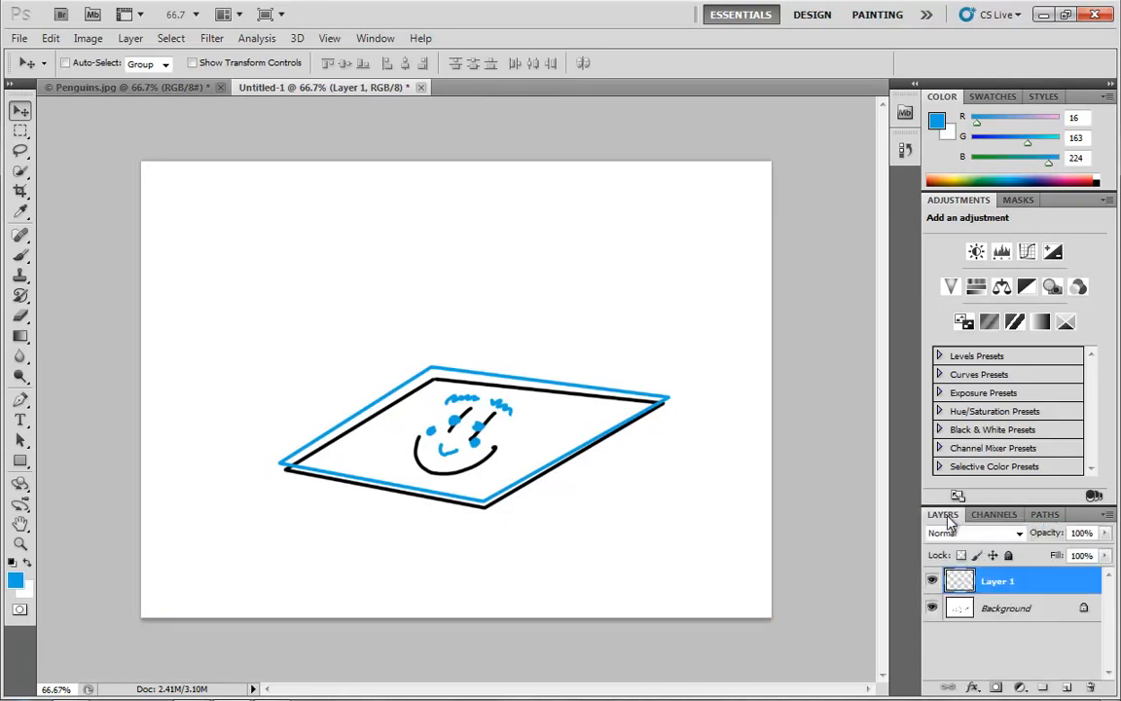
- Switch to the Penguins.jpg document and convert its colour mode to CMYK Color, accepting the U.S. Web Coated (SWOP) v2 profile
left_click(115, 88)
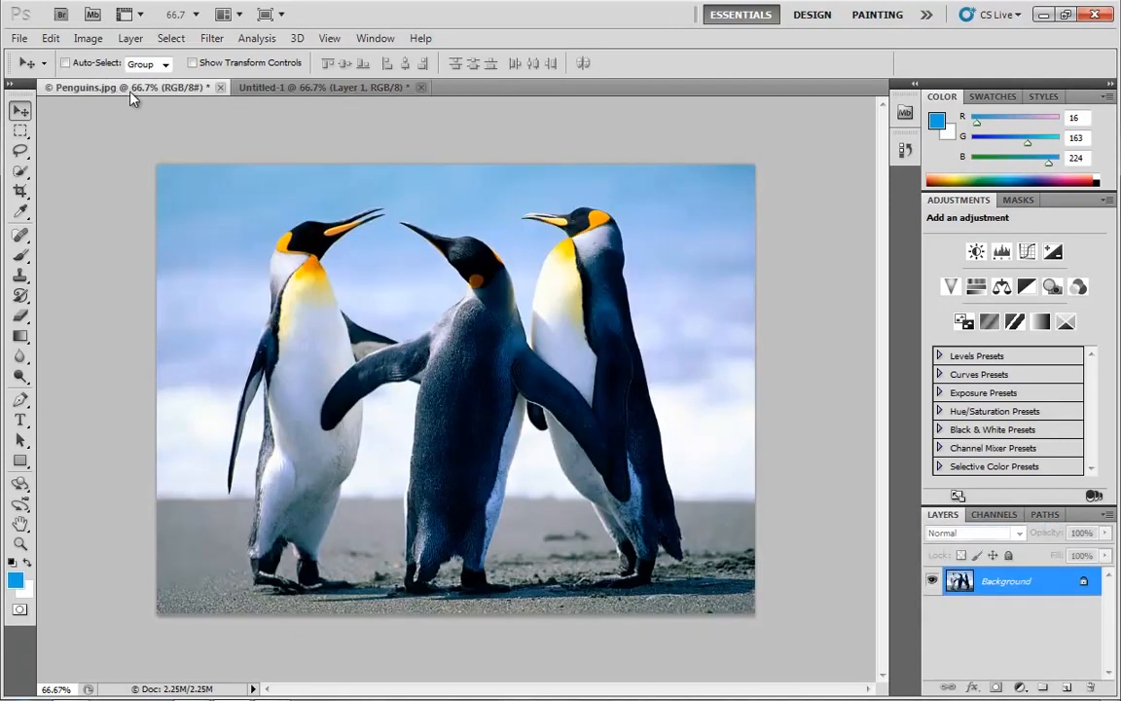
left_click(87, 38)
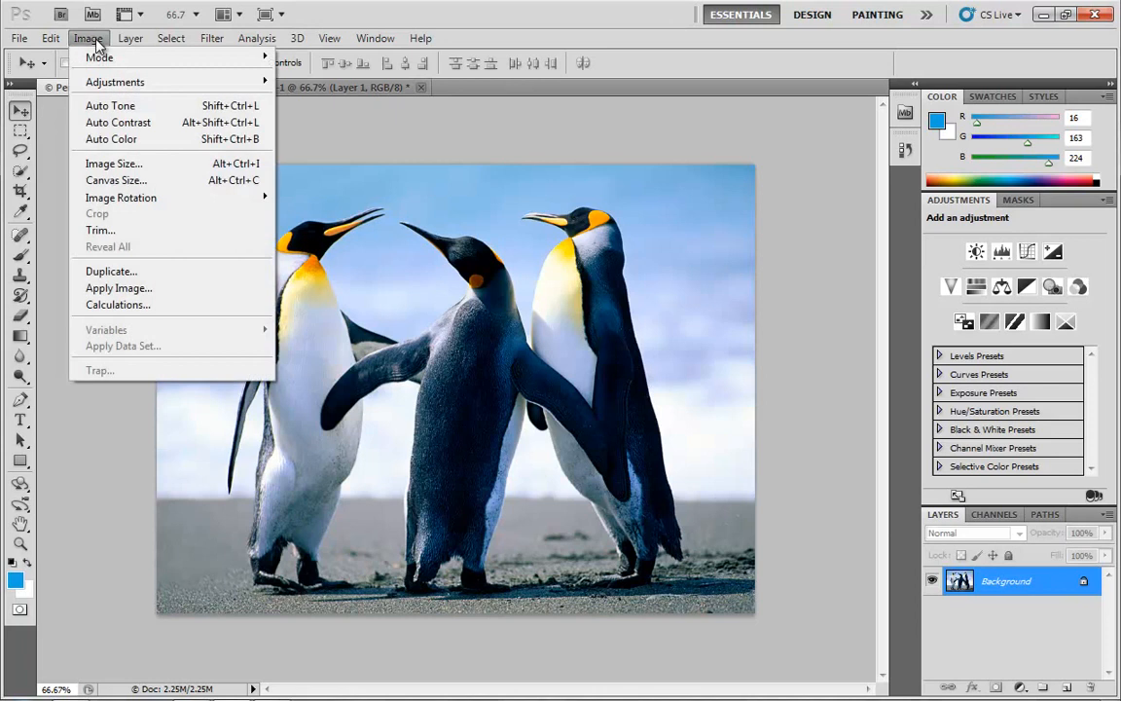
mouse_move(136, 60)
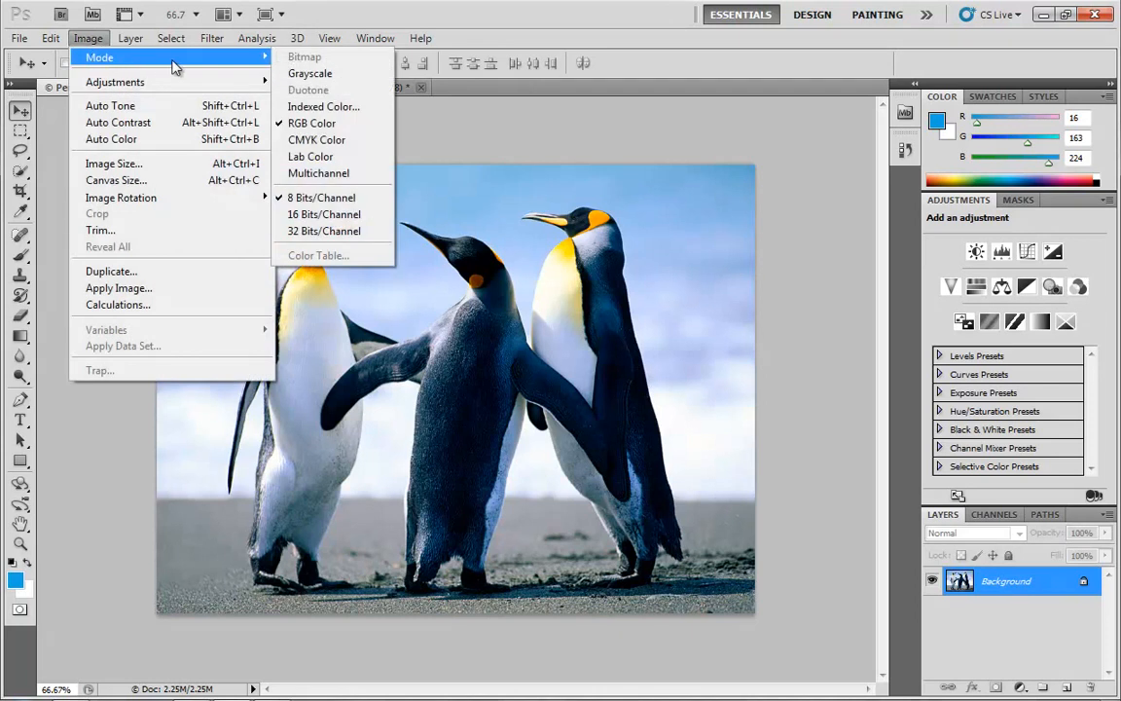
left_click(338, 141)
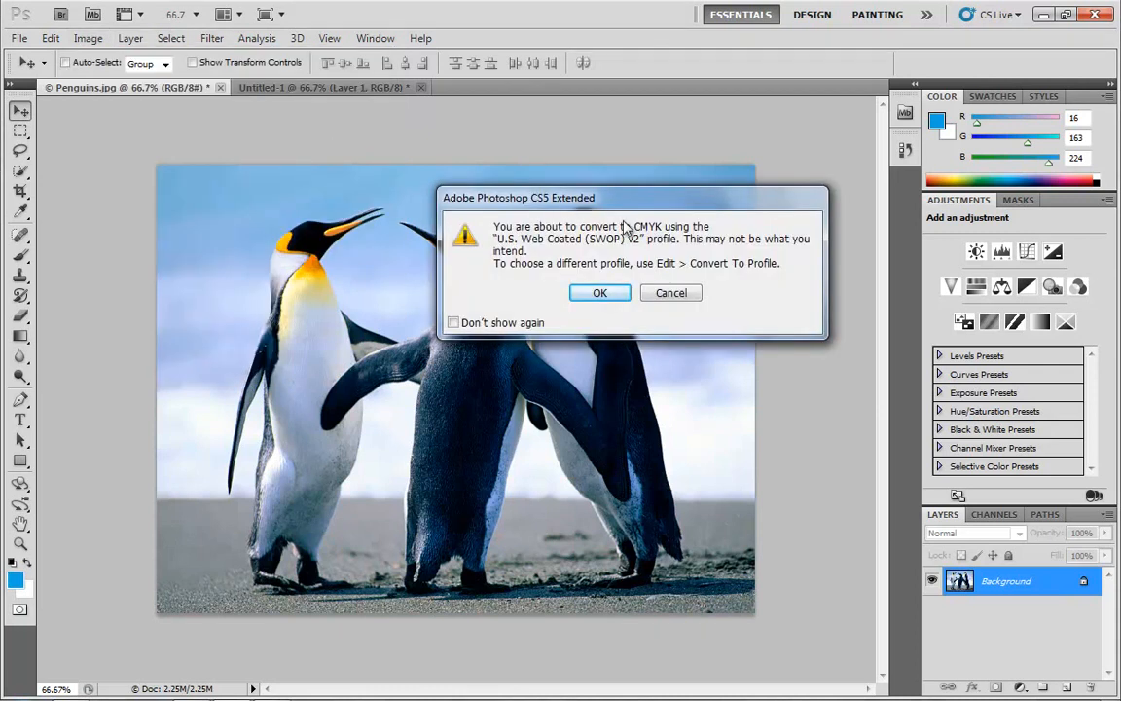
left_click(605, 293)
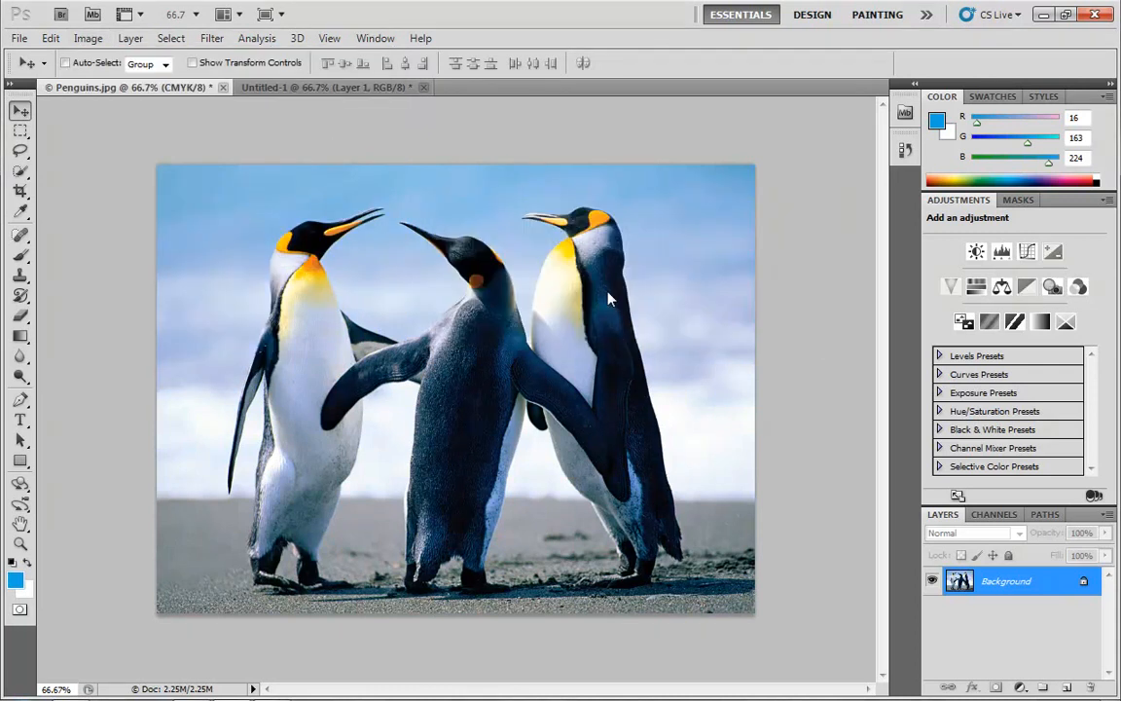
- View the penguin photo's Cyan, Magenta, Yellow and Black channels individually
left_click(993, 516)
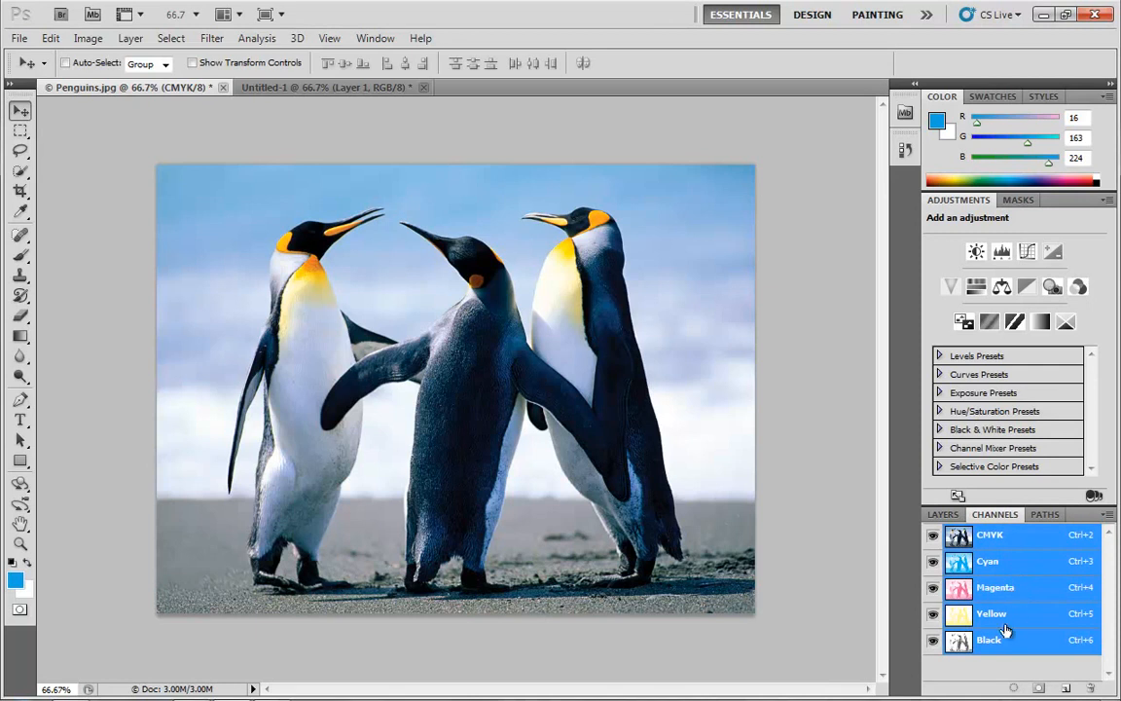
left_click(1025, 565)
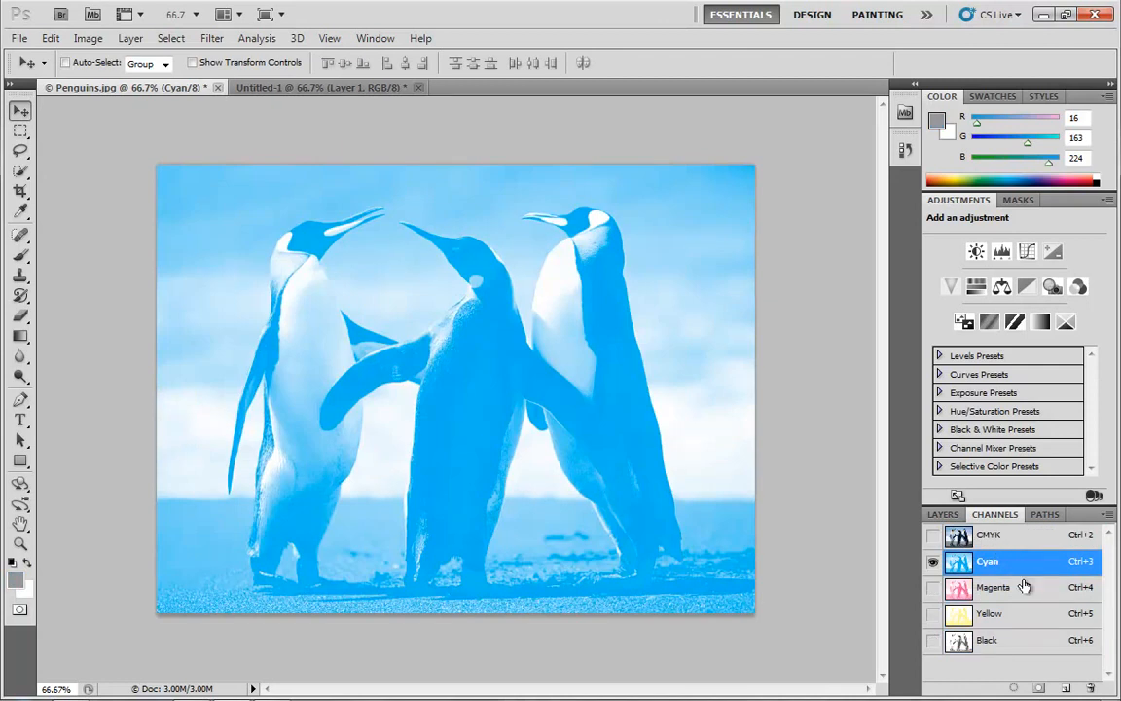
left_click(1025, 586)
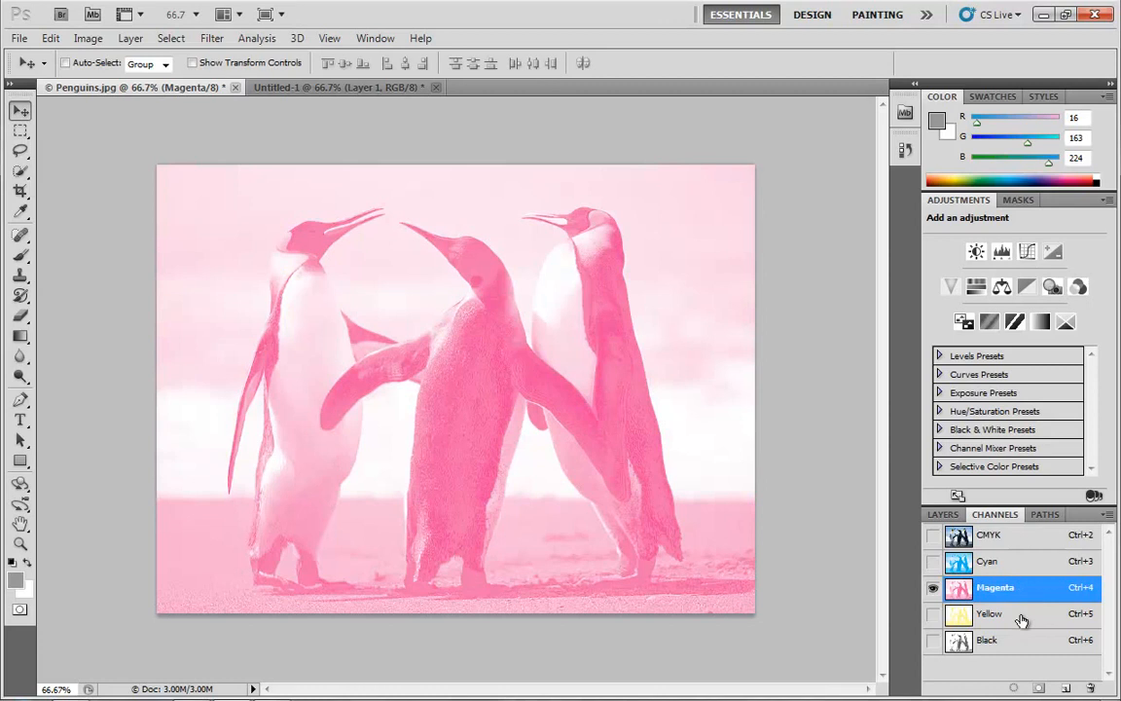
left_click(1021, 619)
left_click(1018, 643)
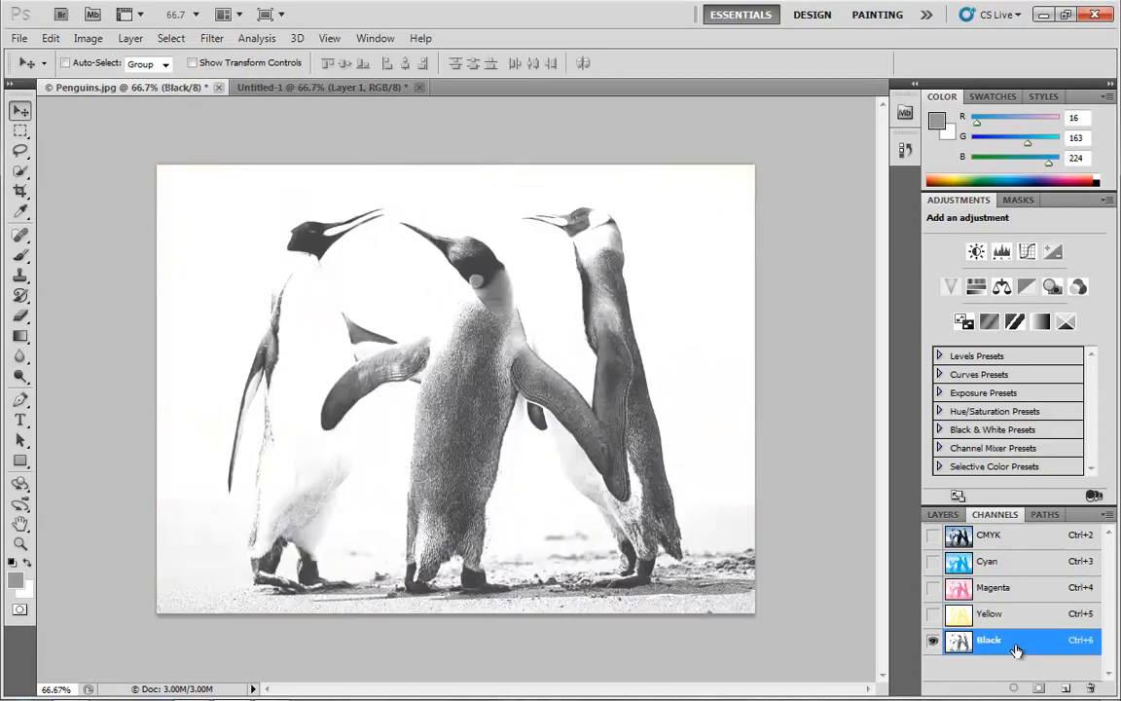
- Build up the penguin photo from Cyan by adding Magenta, Yellow and Black, and return to the layer list
left_click(1021, 571)
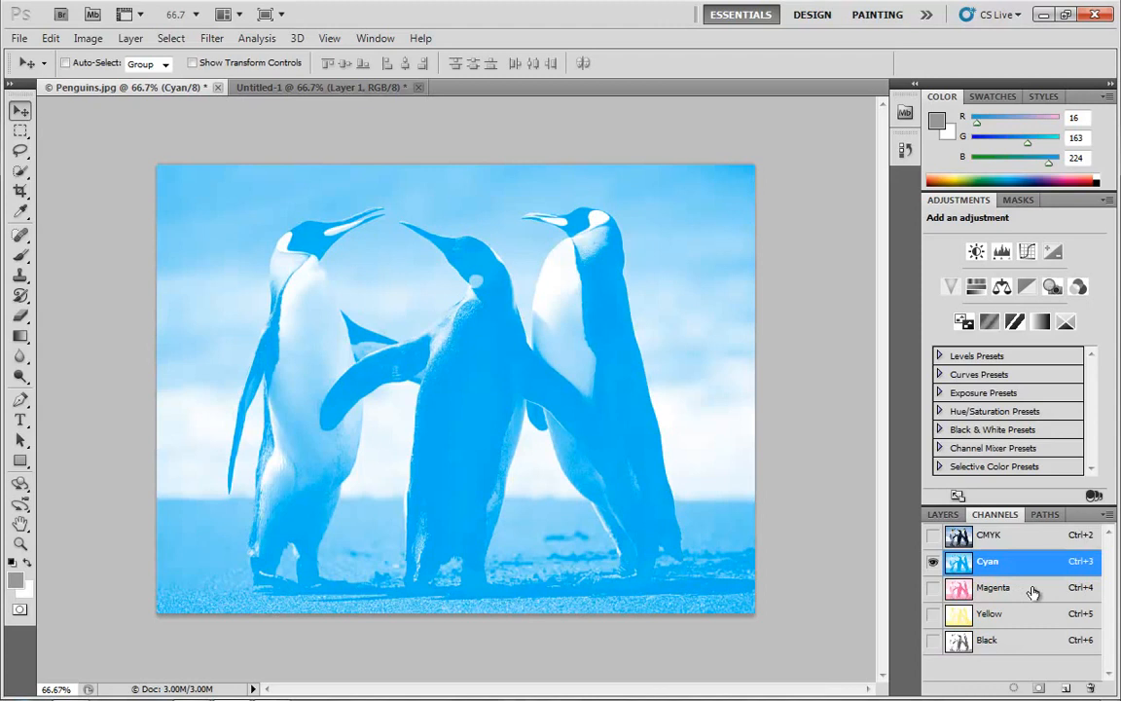
left_click(1032, 592, "shift")
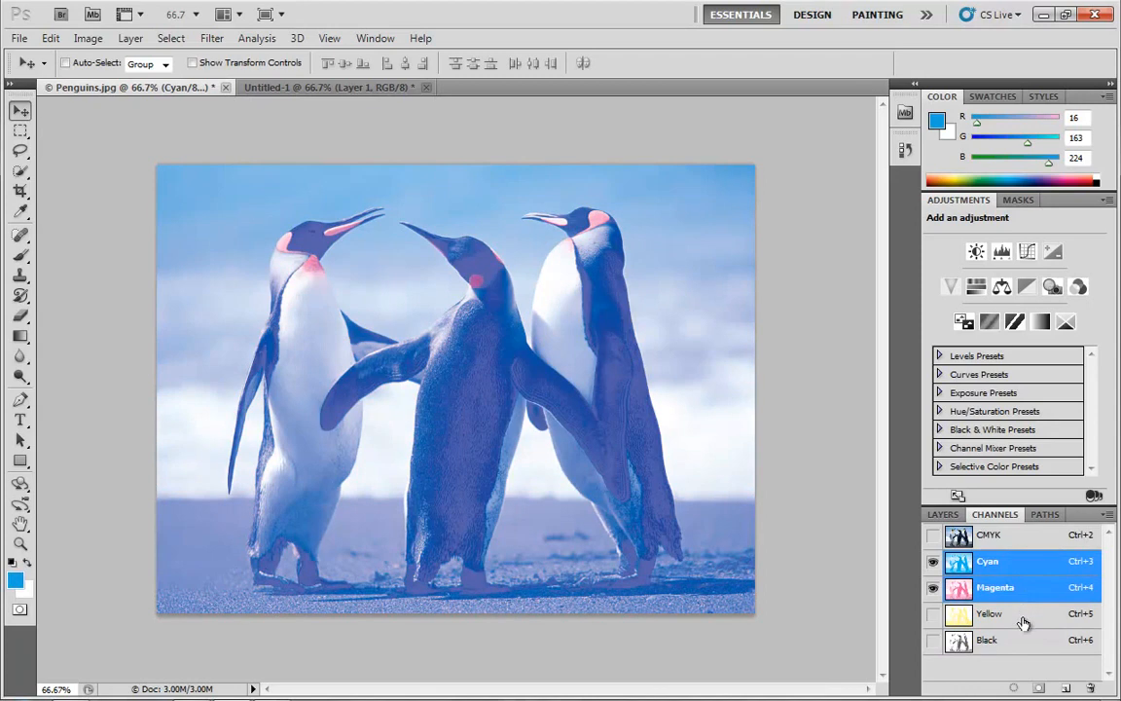
left_click(1023, 619, "shift")
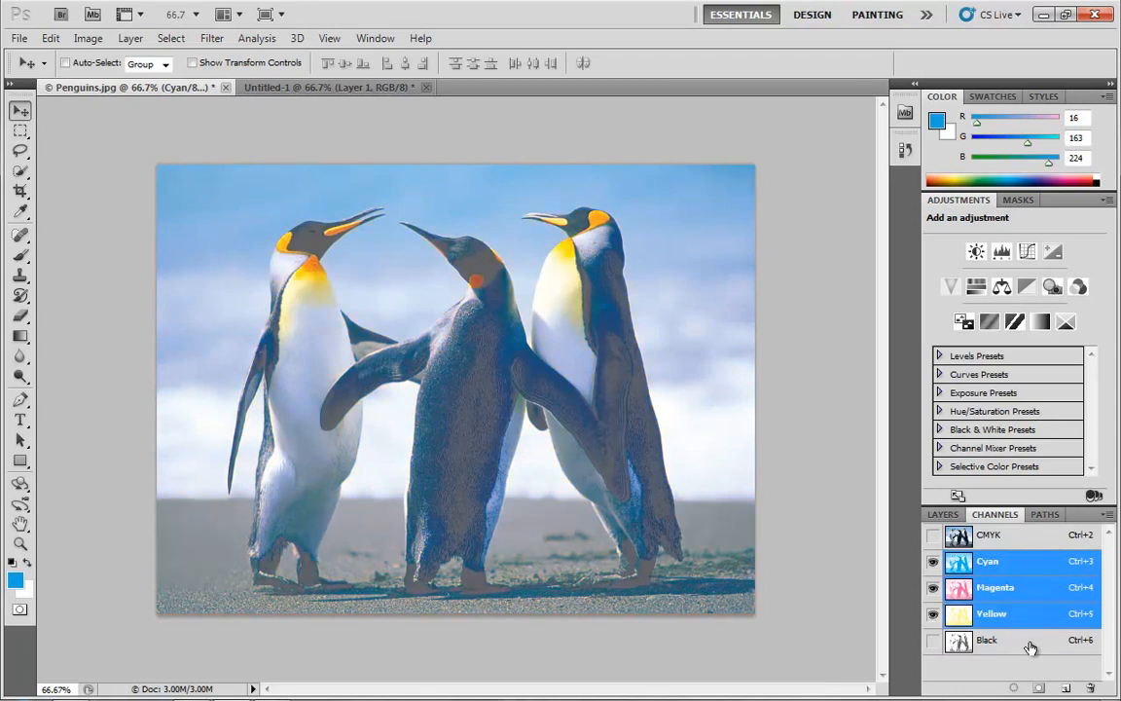
left_click(1030, 646, "shift")
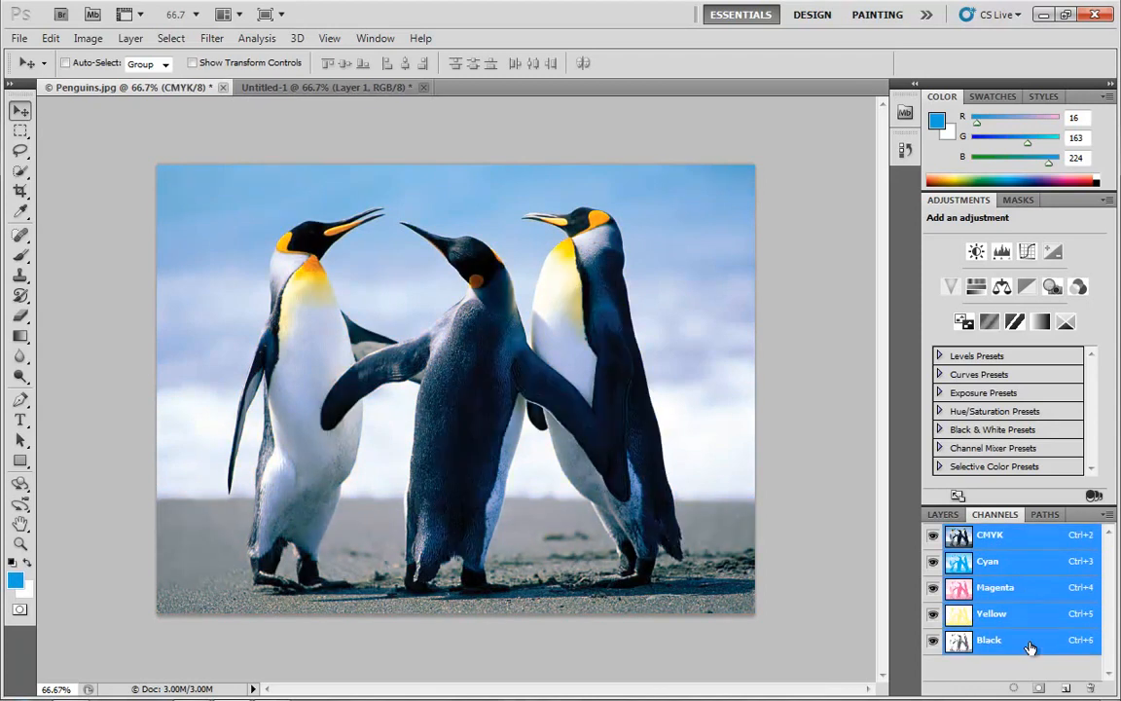
left_click(943, 514)
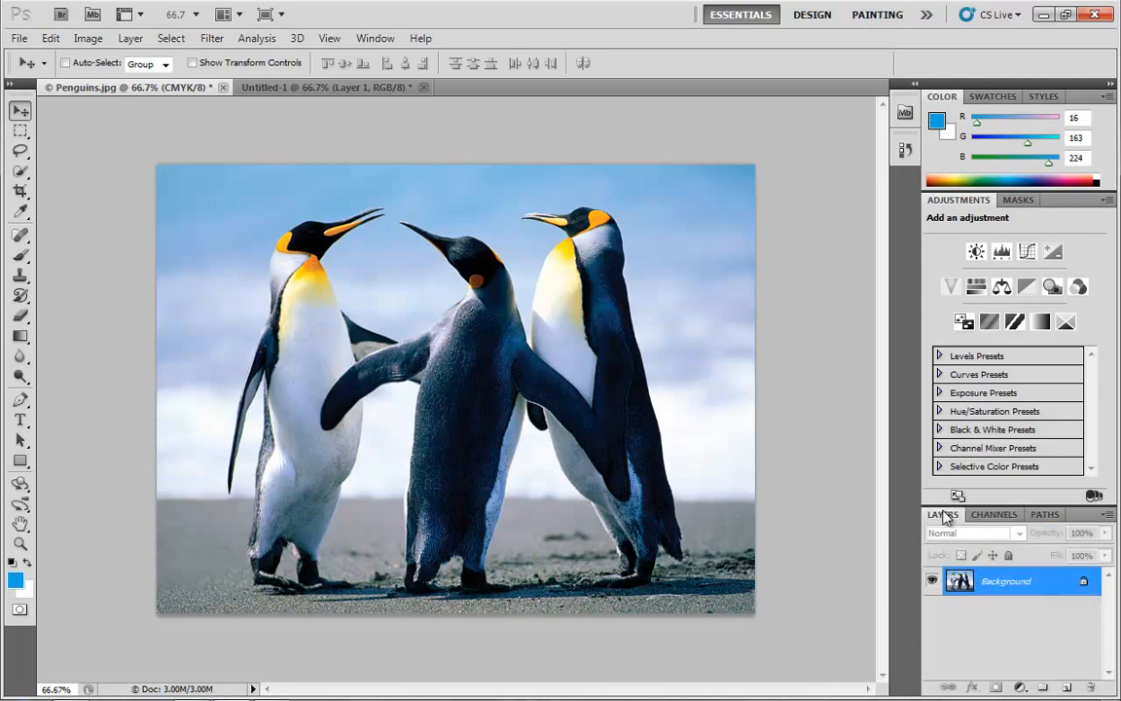
- Switch to the Untitled-1 sketch, look over its channel list, and return to its layers
left_click(329, 90)
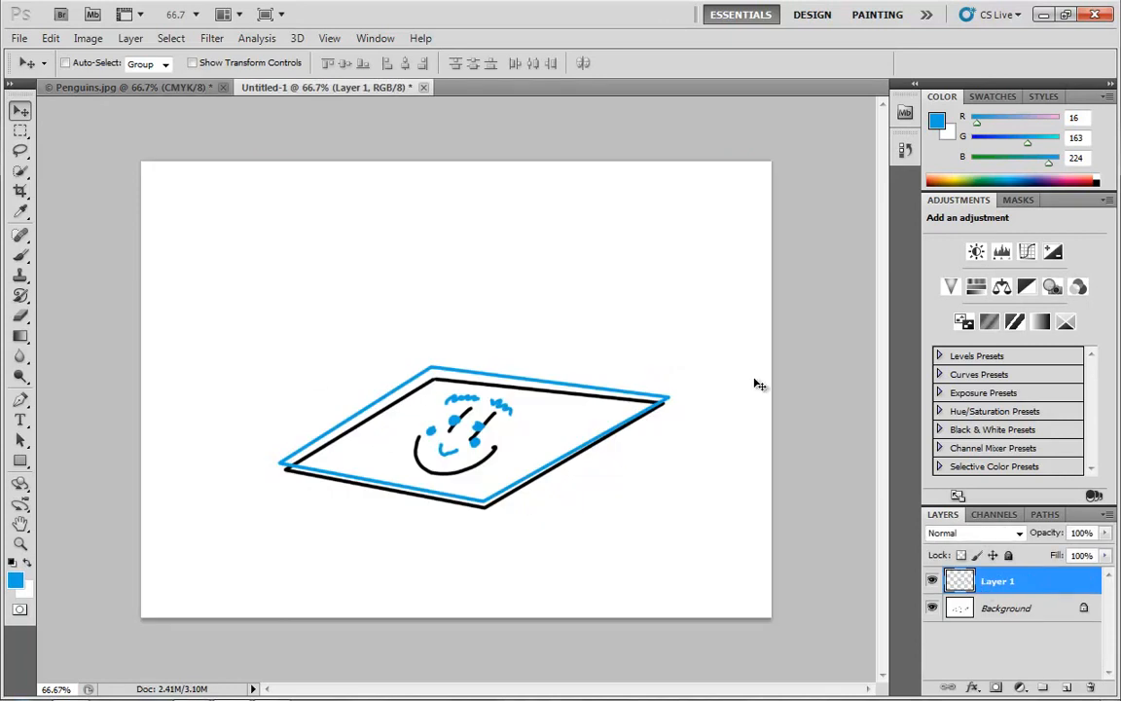
left_click(994, 517)
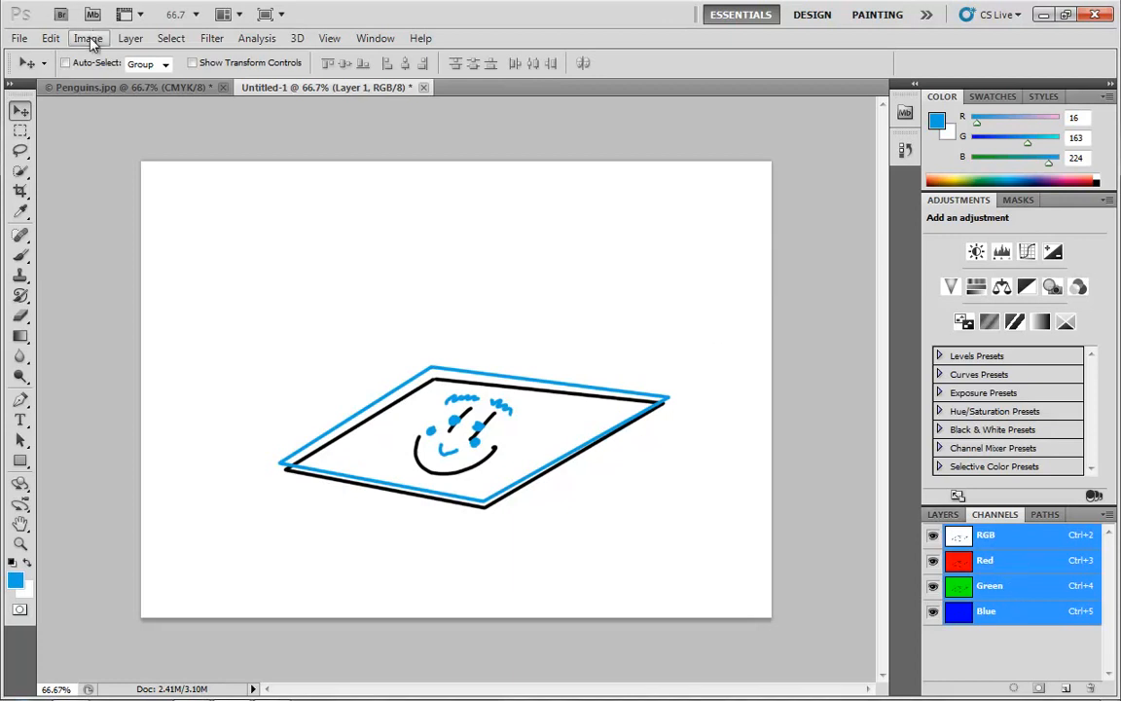
left_click(943, 516)
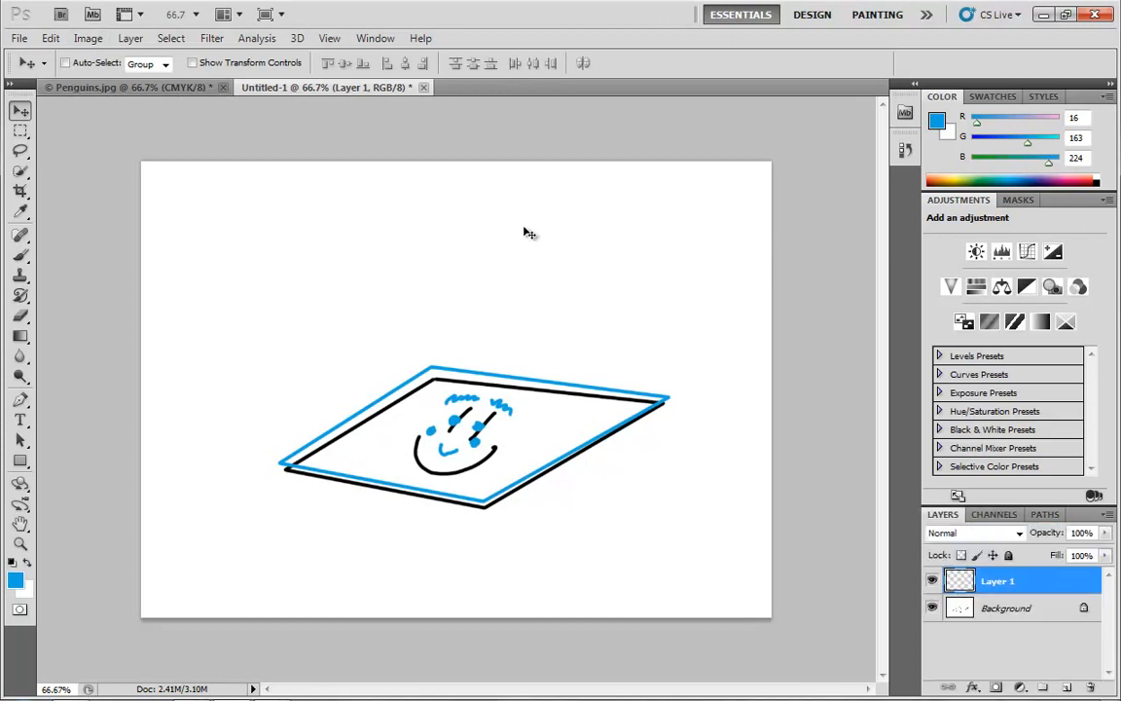
- Switch to the Penguins.jpg document and convert it to Grayscale, discarding the colour information
left_click(73, 88)
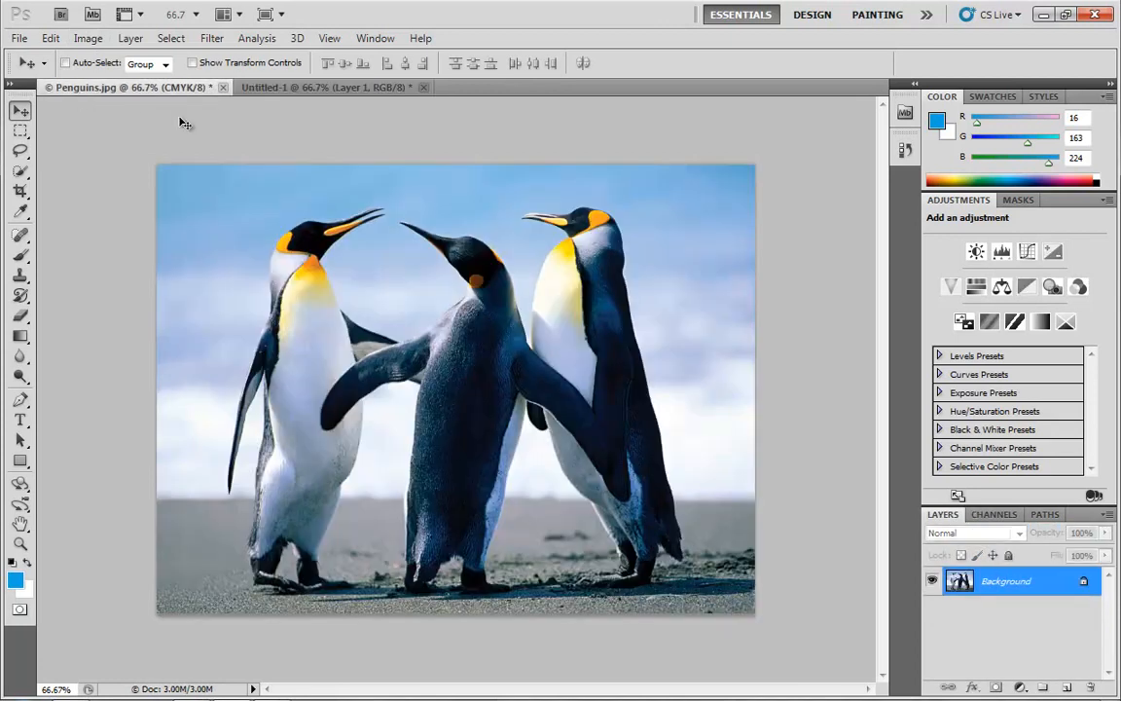
left_click(124, 38)
mouse_move(88, 38)
mouse_move(107, 59)
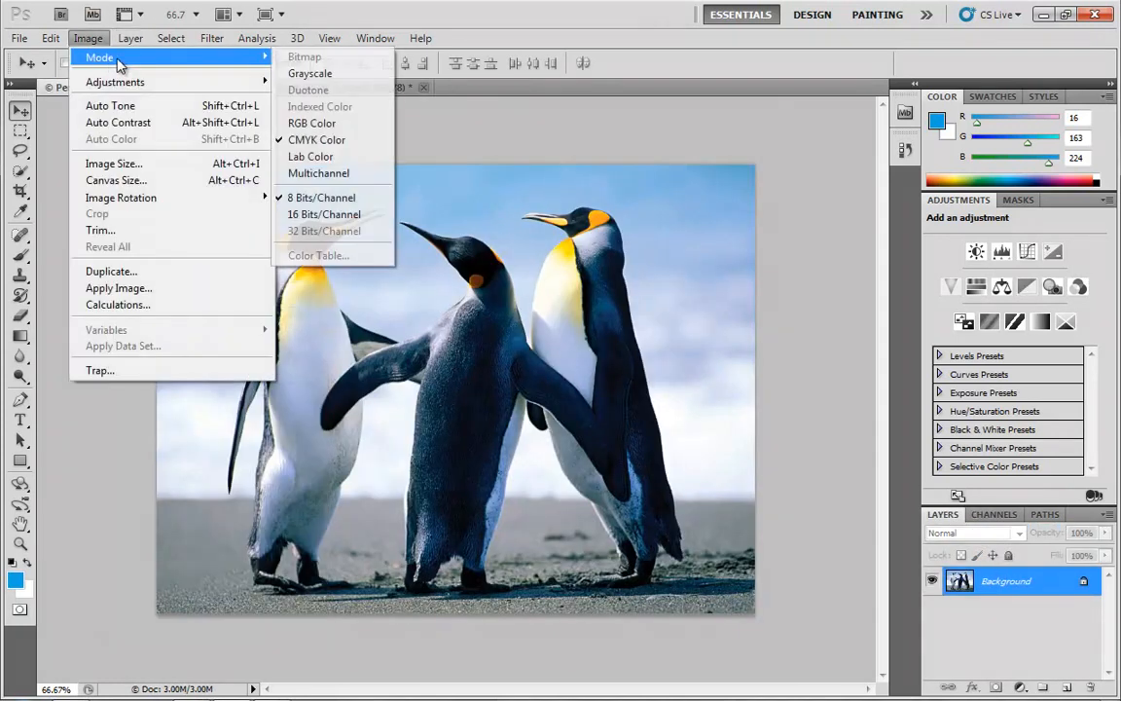
left_click(321, 78)
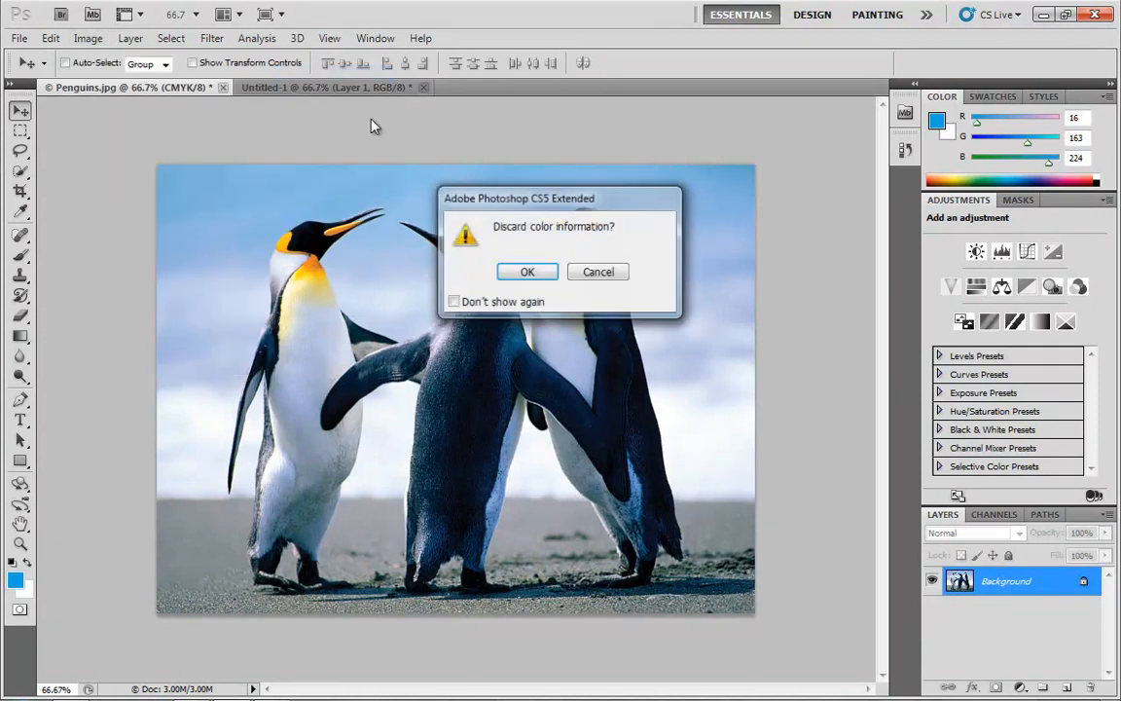
left_click(528, 272)
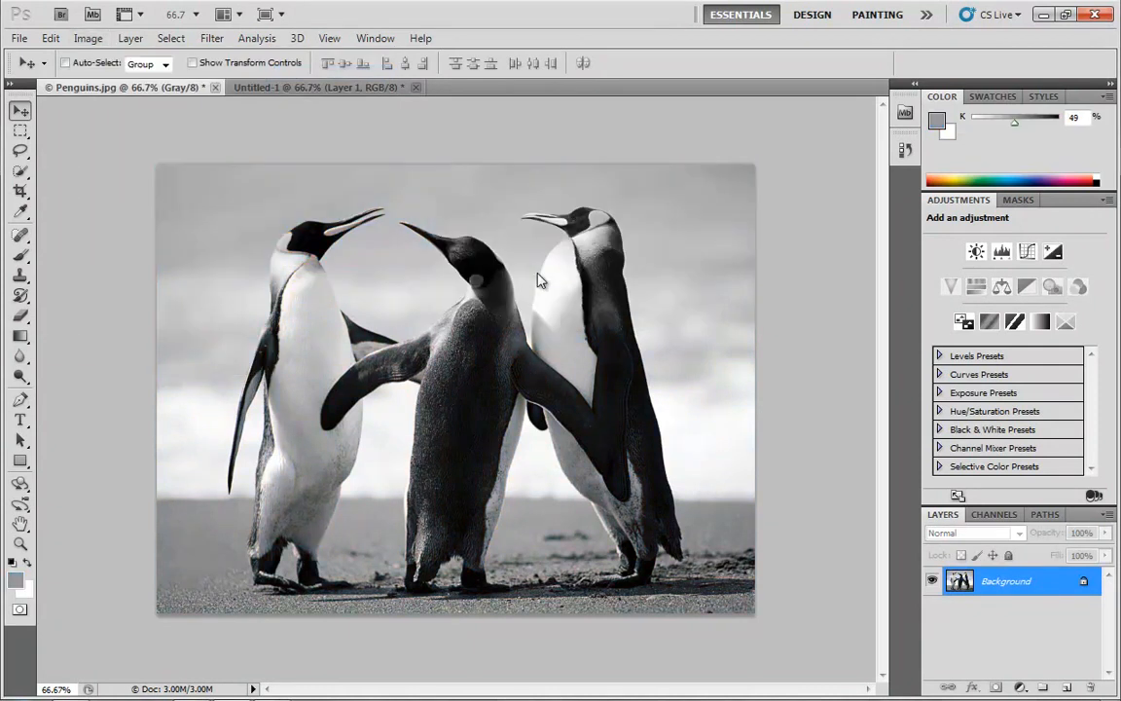
- Inspect the grayscale penguin photo's channel list and return to its layers
left_click(994, 515)
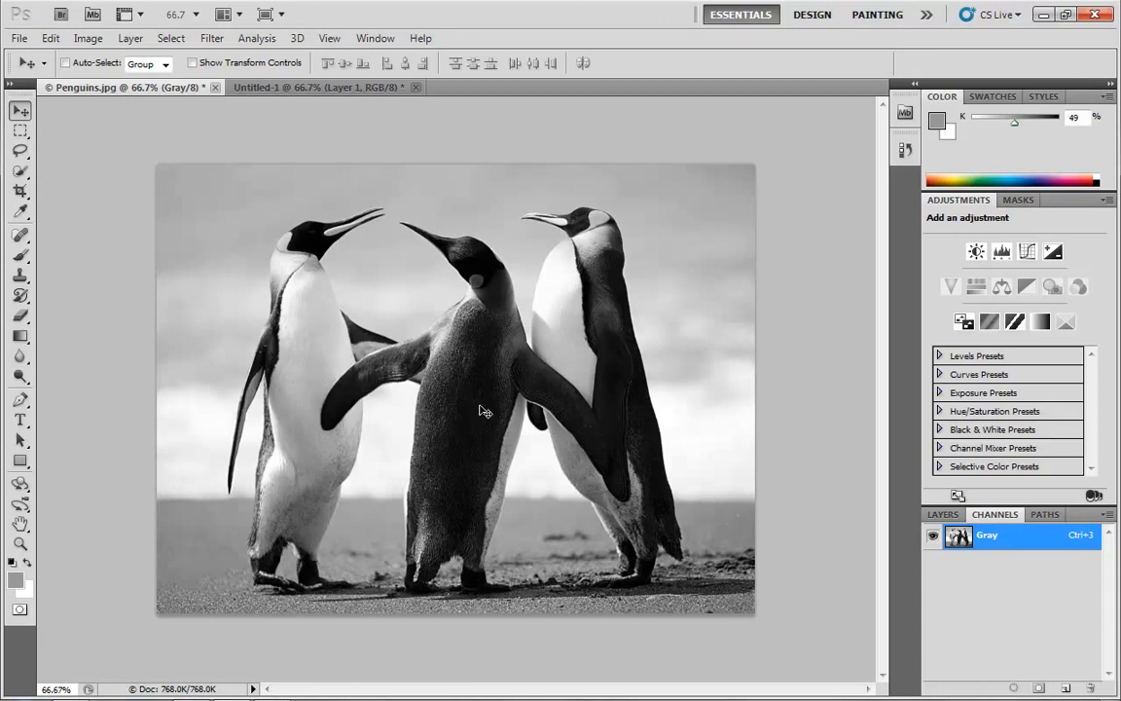
key("F7")
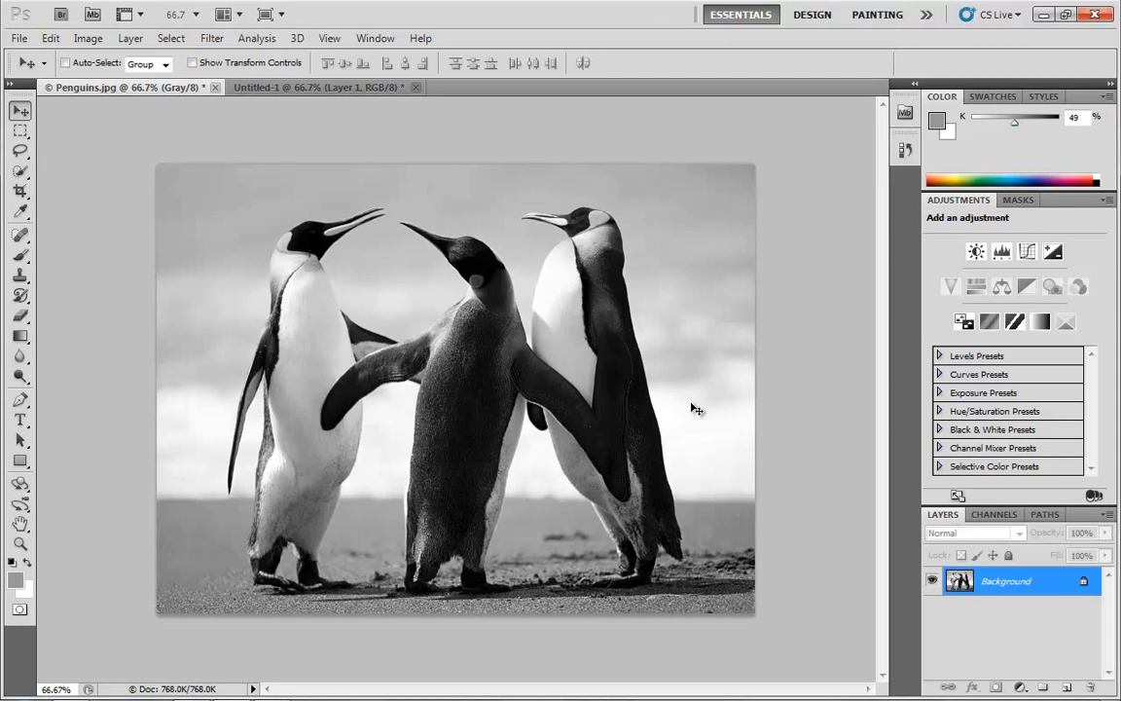
mouse_move(584, 699)
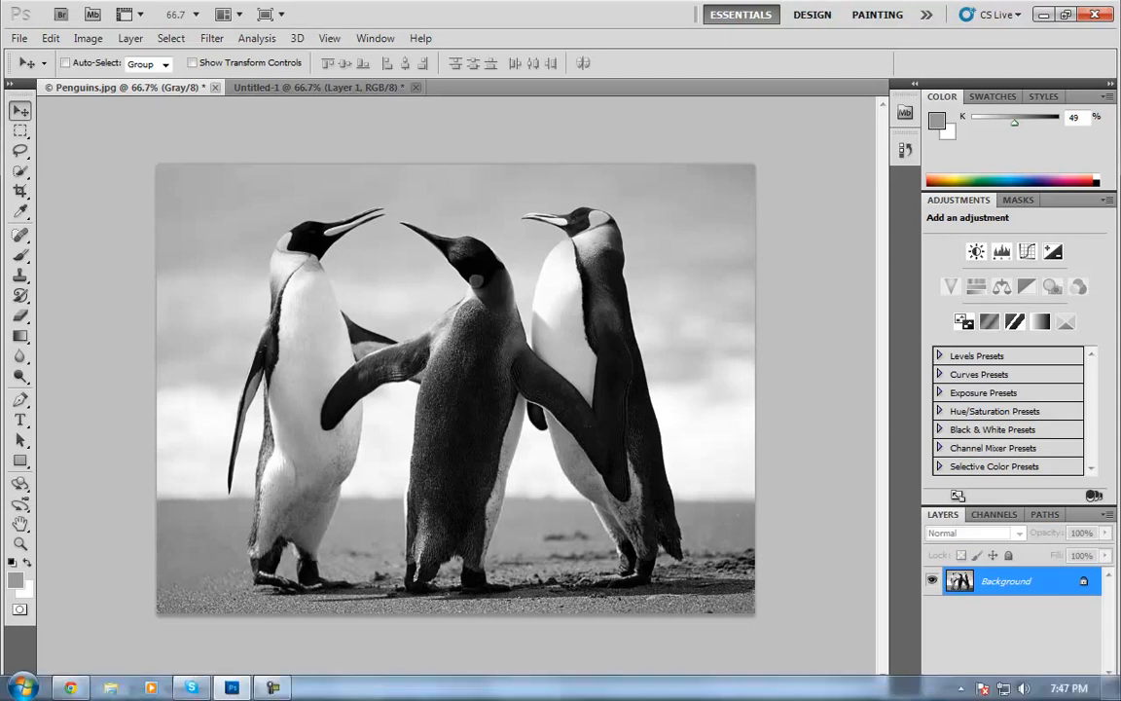